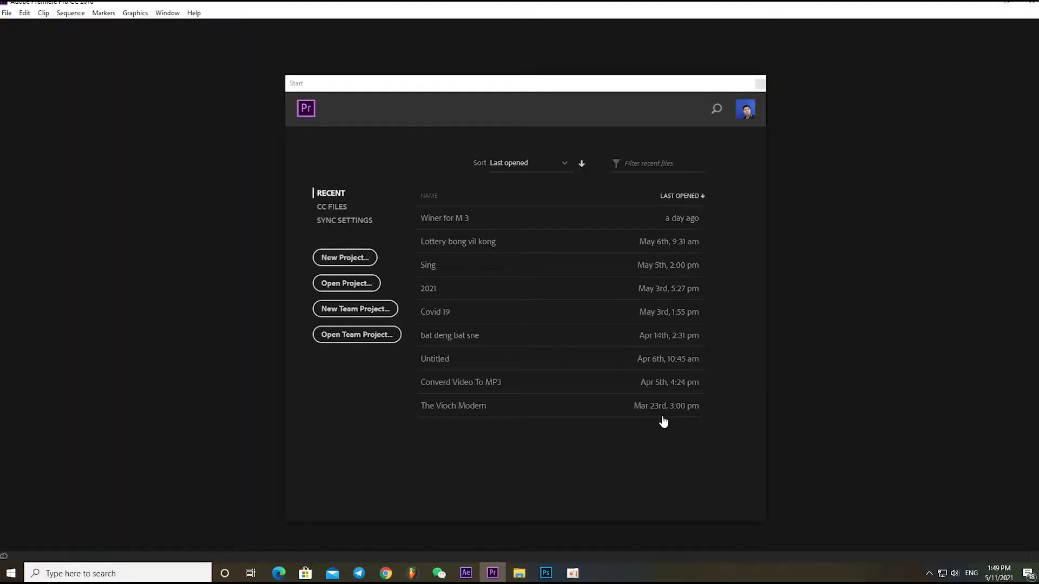
- Start a new project called 'Cute Back' with Lotto (F:) > Game as its location and create it
left_click(340, 260)
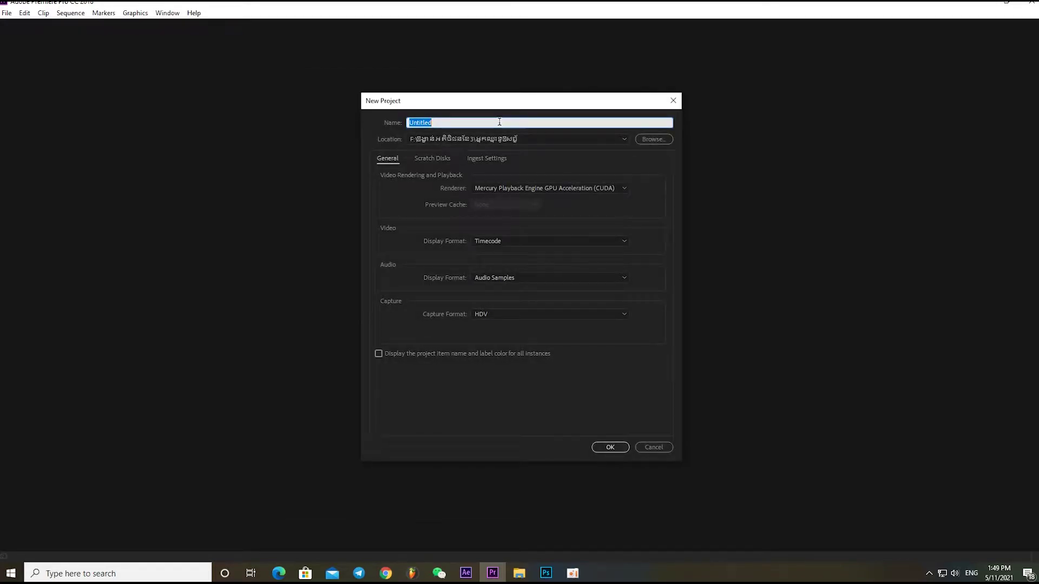
type("C")
type("k")
left_click(645, 139)
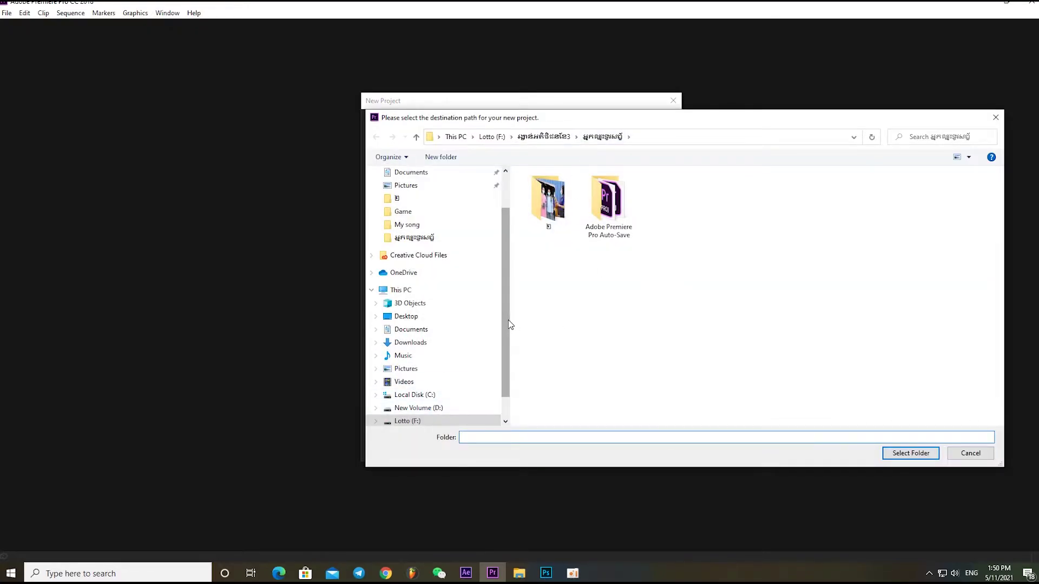
scroll(508, 325, "down", 1)
left_click(479, 396)
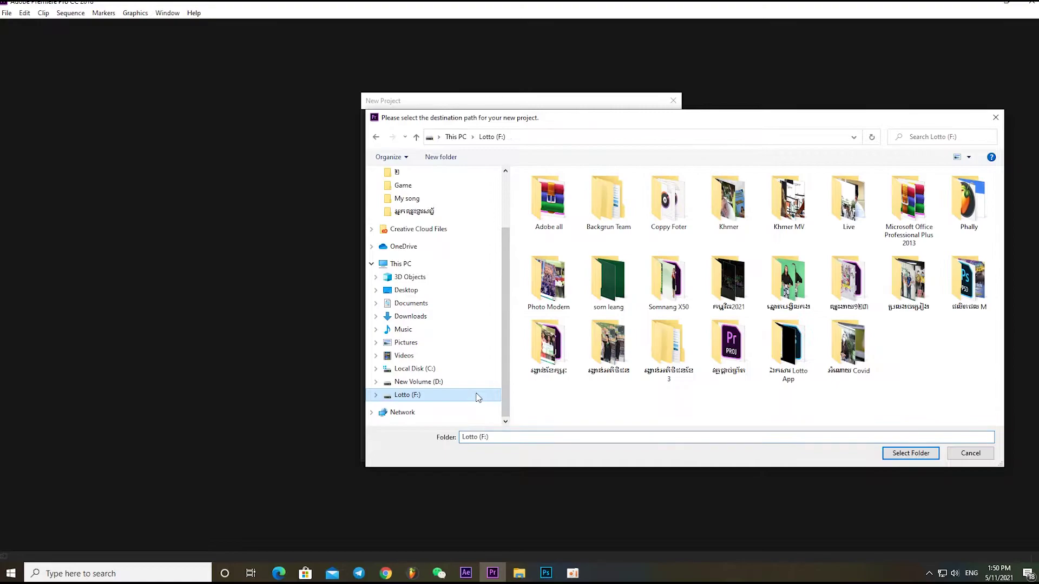
double_click(788, 281)
double_click(609, 199)
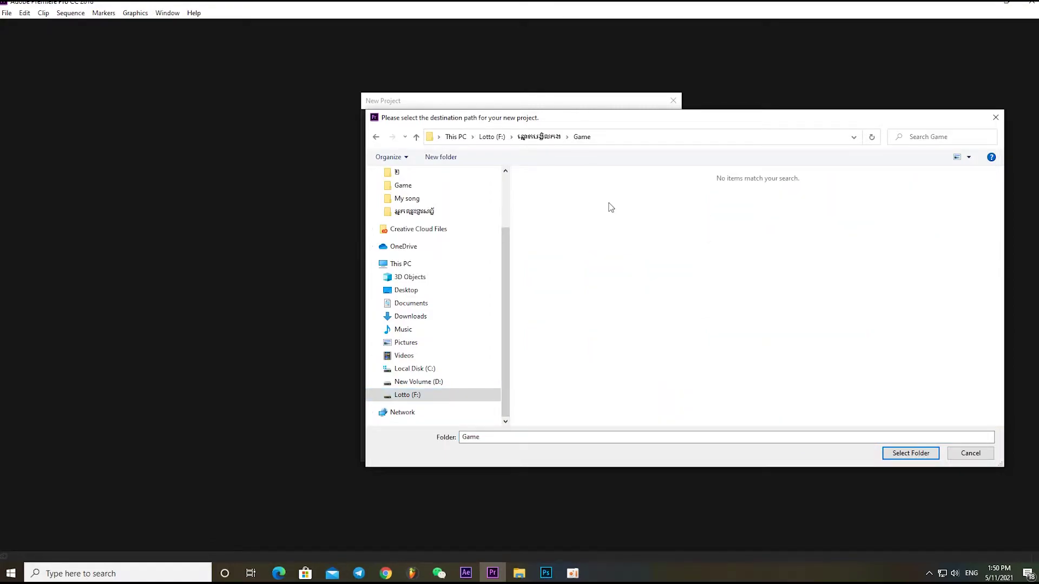
left_click(909, 453)
left_click(612, 446)
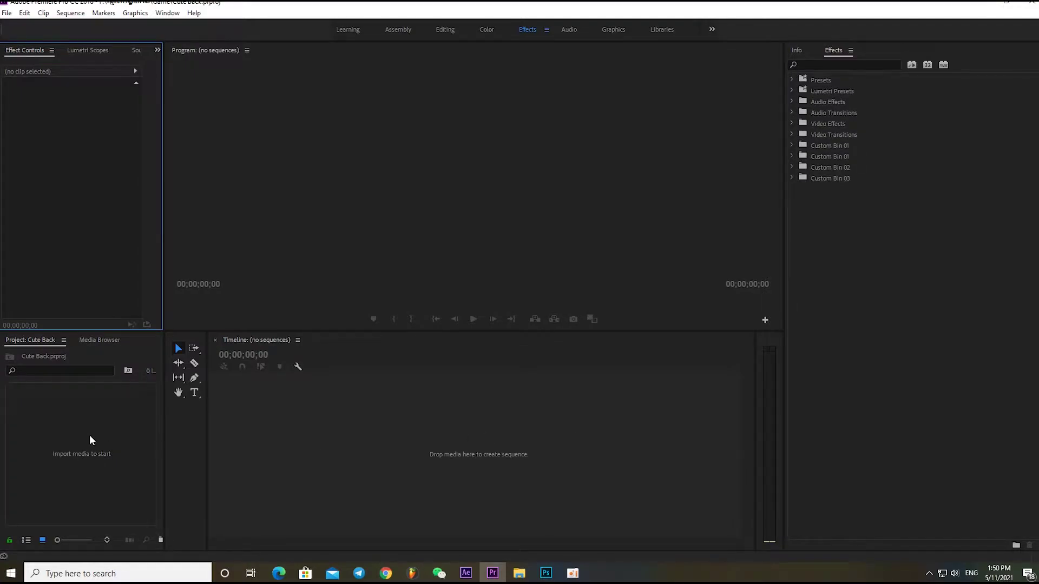
- Drag DSC_8718.MOV from the Game folder in File Explorer into the Premiere Project panel
left_click(90, 435)
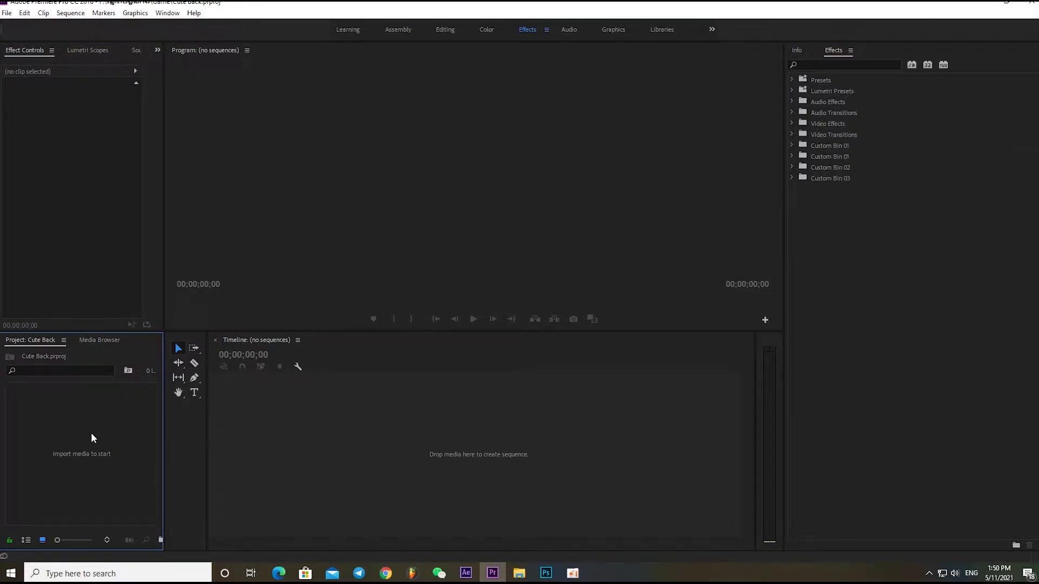
left_click(519, 573)
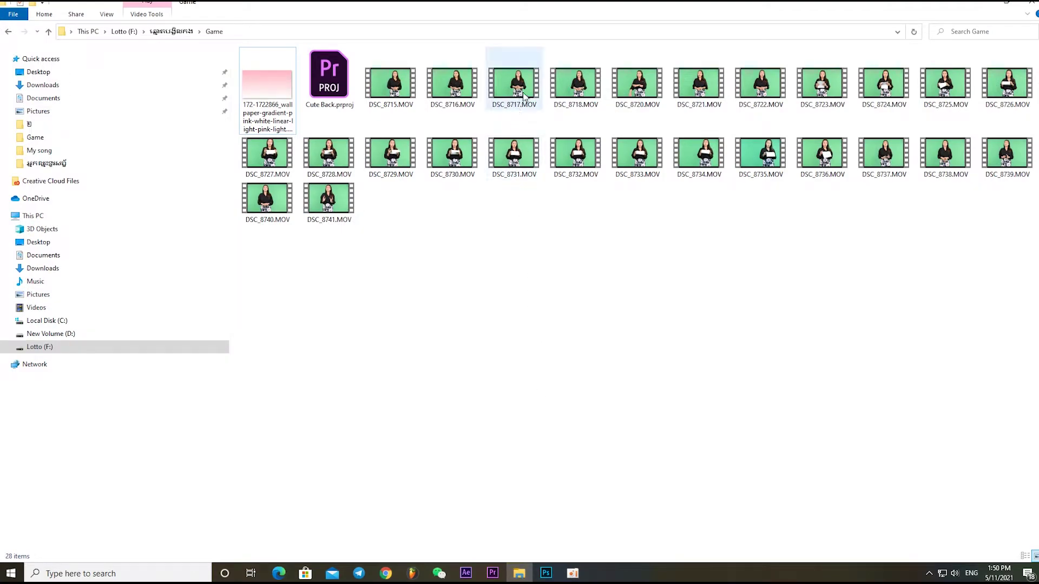
left_click(577, 87)
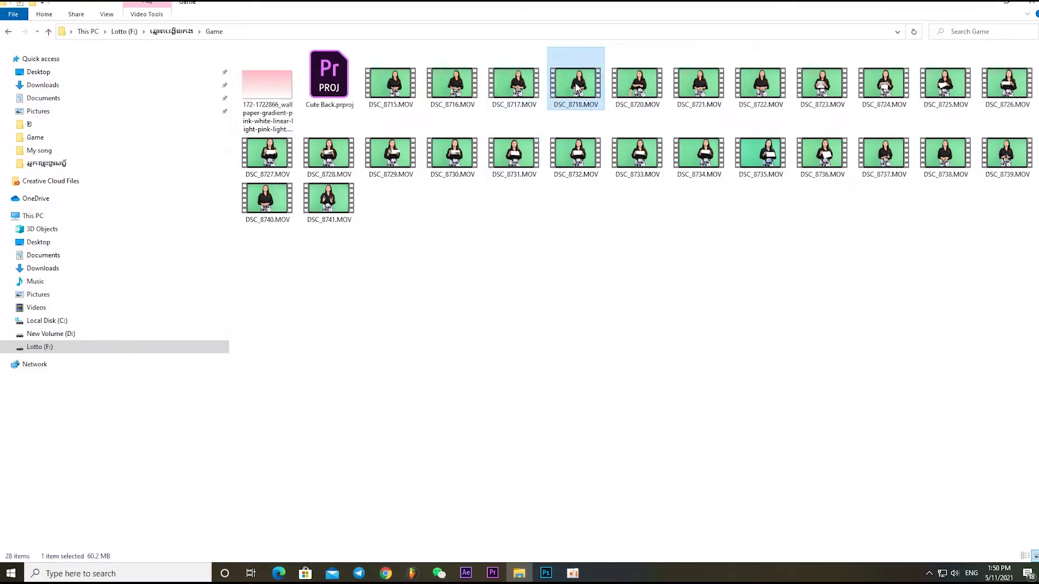
left_click_drag(577, 86, 498, 578)
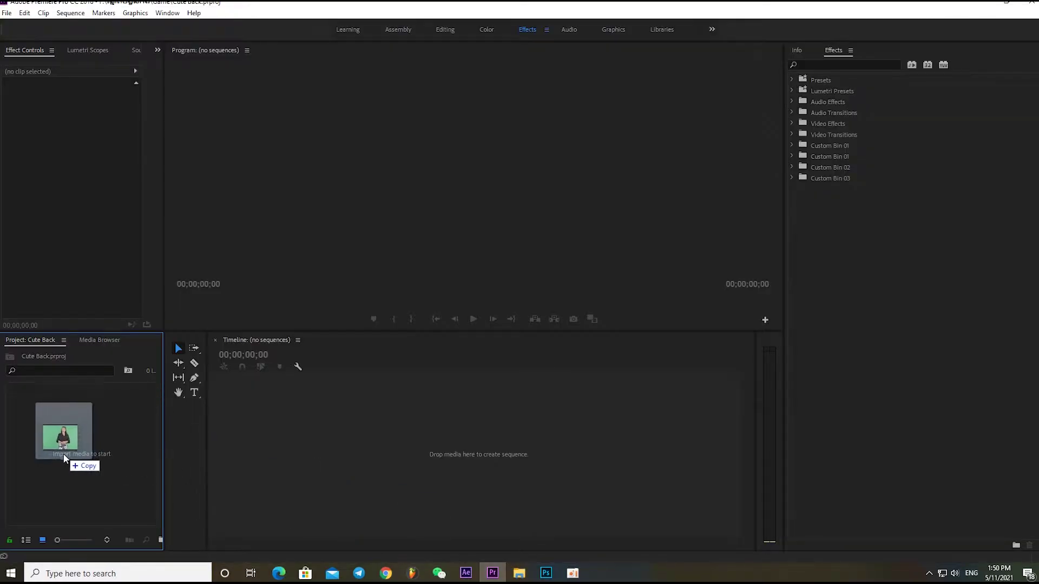
left_click_drag(498, 578, 67, 454)
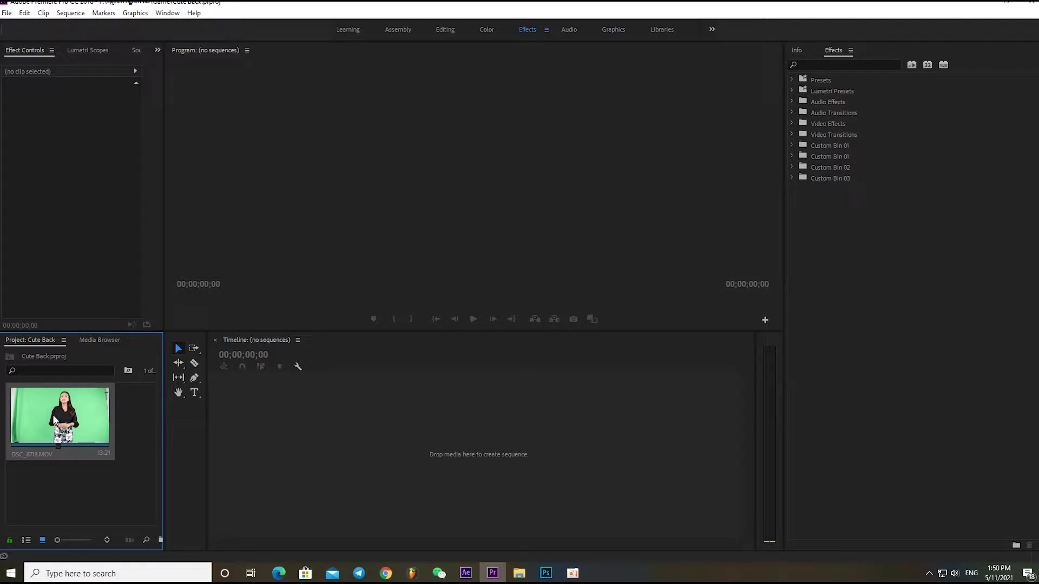
- Drop the DSC_8718 clip onto the empty timeline to build a sequence and play it through
left_click_drag(54, 420, 346, 448)
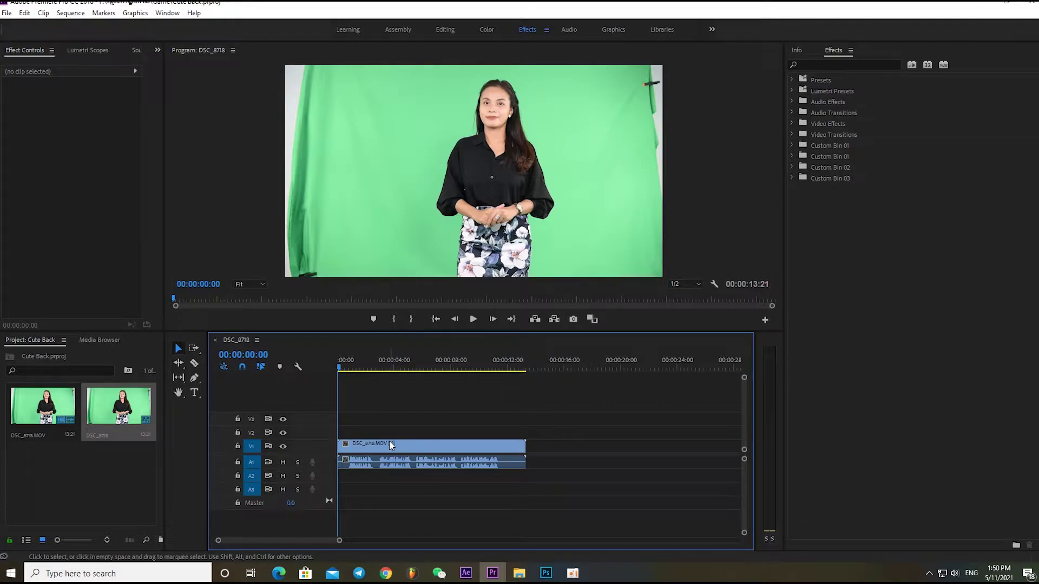
key("space")
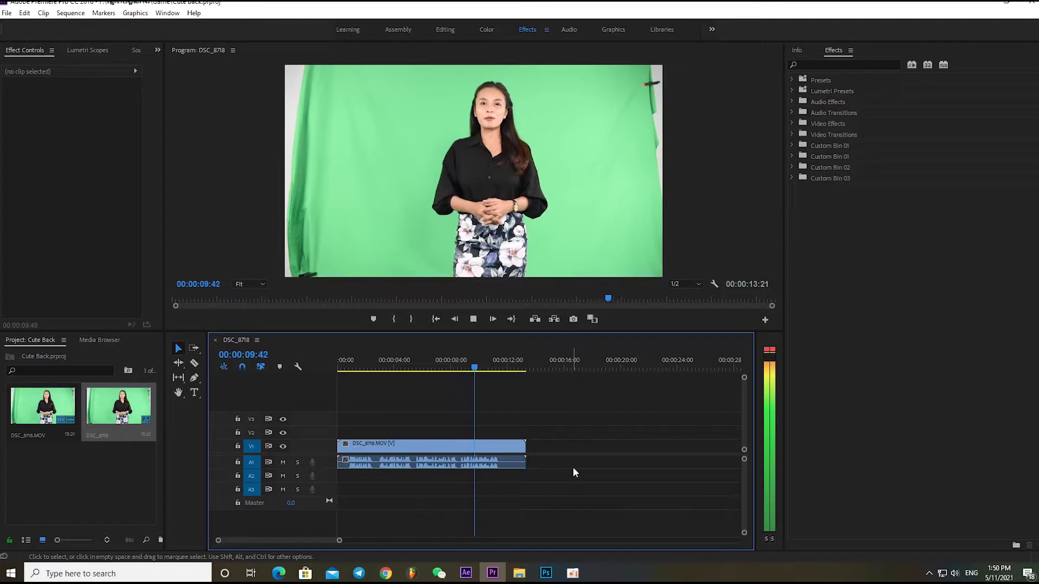
key("space")
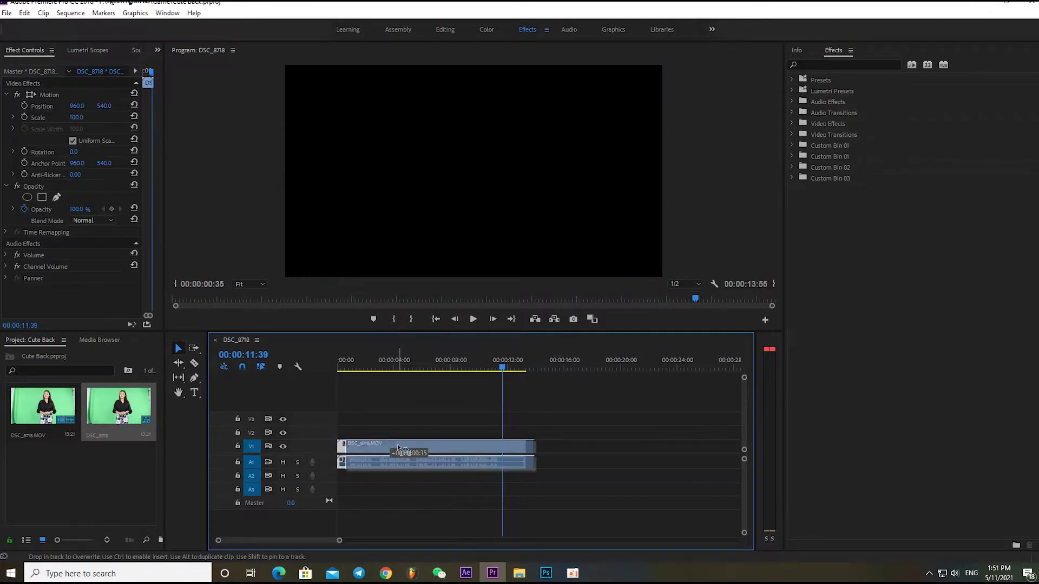
- Split the clip at 00:00:01:20, delete the opening piece, and slide the rest to the start
left_click_drag(388, 447, 396, 446)
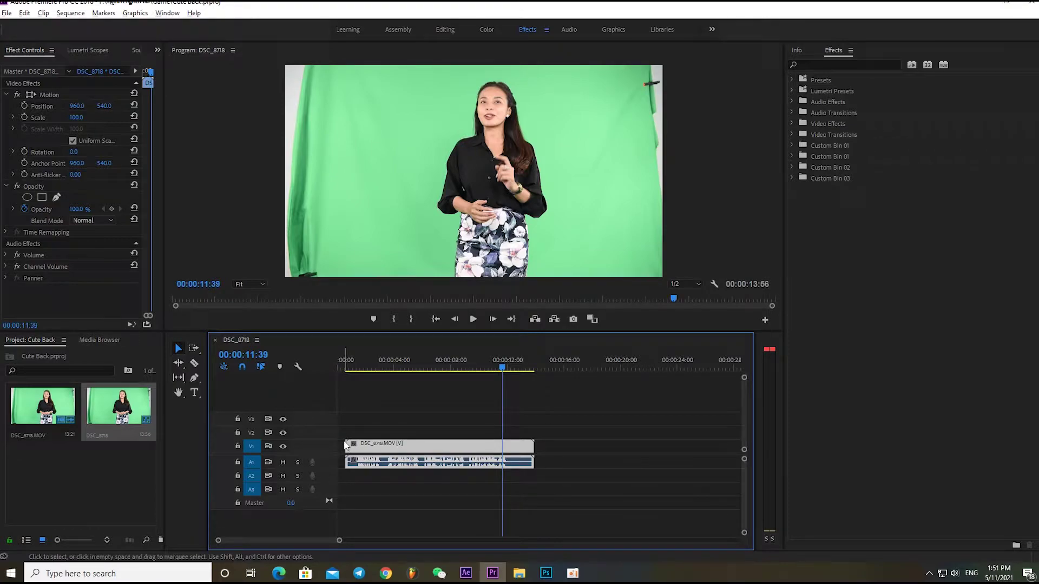
scroll(342, 447, "up", 2)
scroll(342, 447, "up", 2)
scroll(342, 447, "up", 1)
scroll(343, 452, "up", 2)
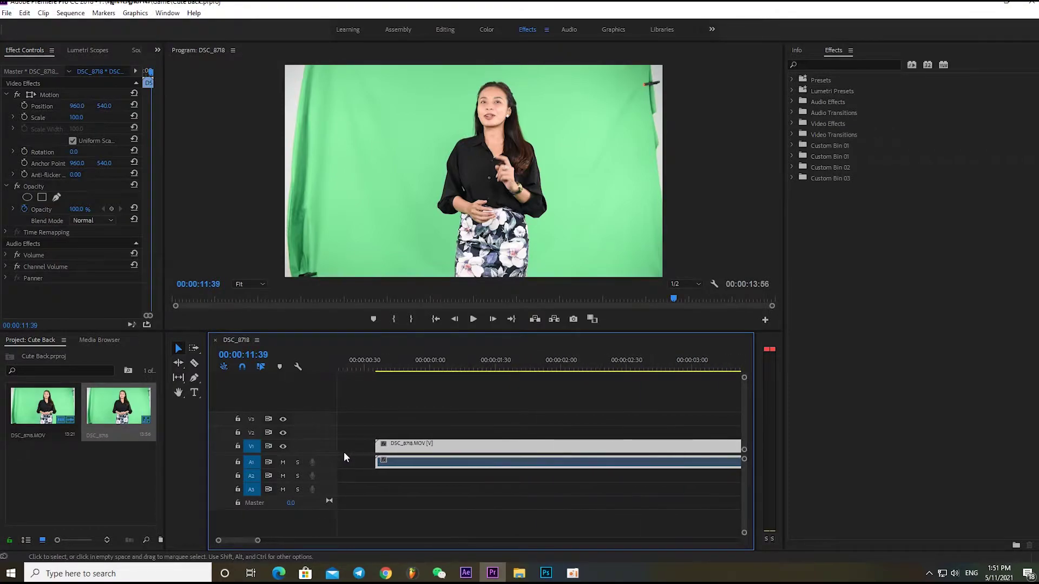
left_click(473, 366)
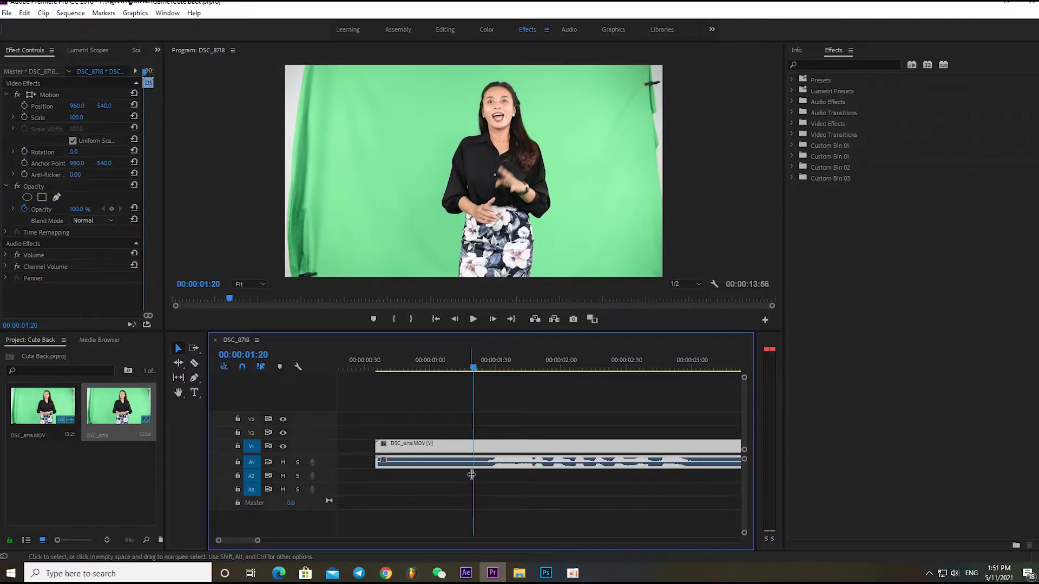
key("c")
left_click(474, 446)
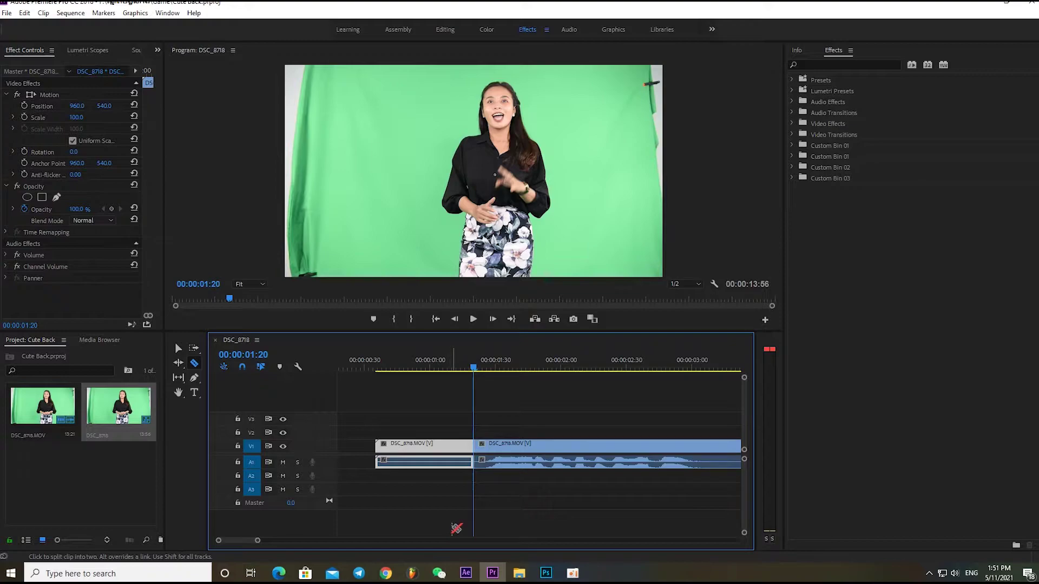
key("v")
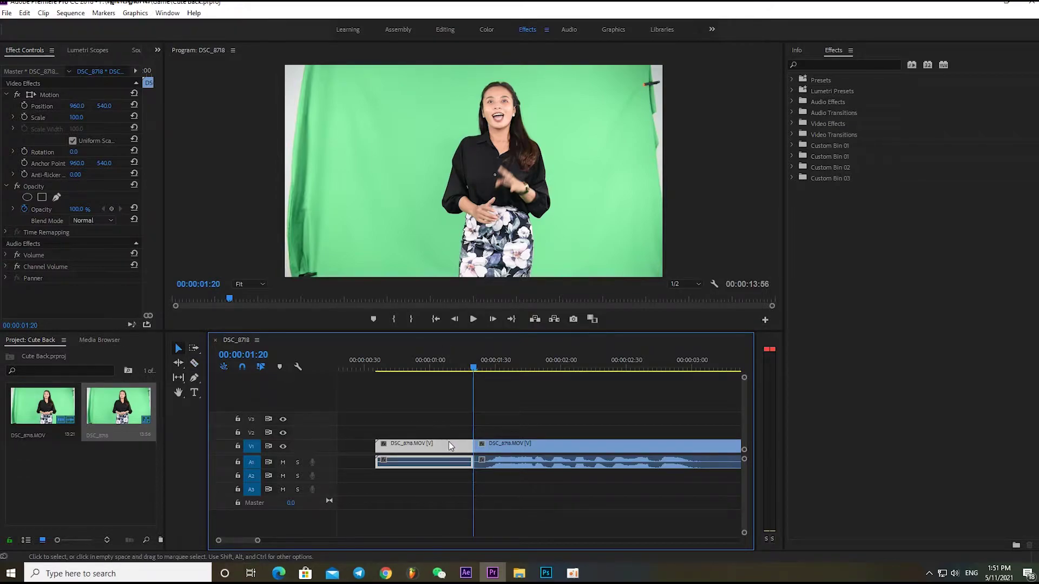
key("Delete")
left_click_drag(497, 449, 425, 447)
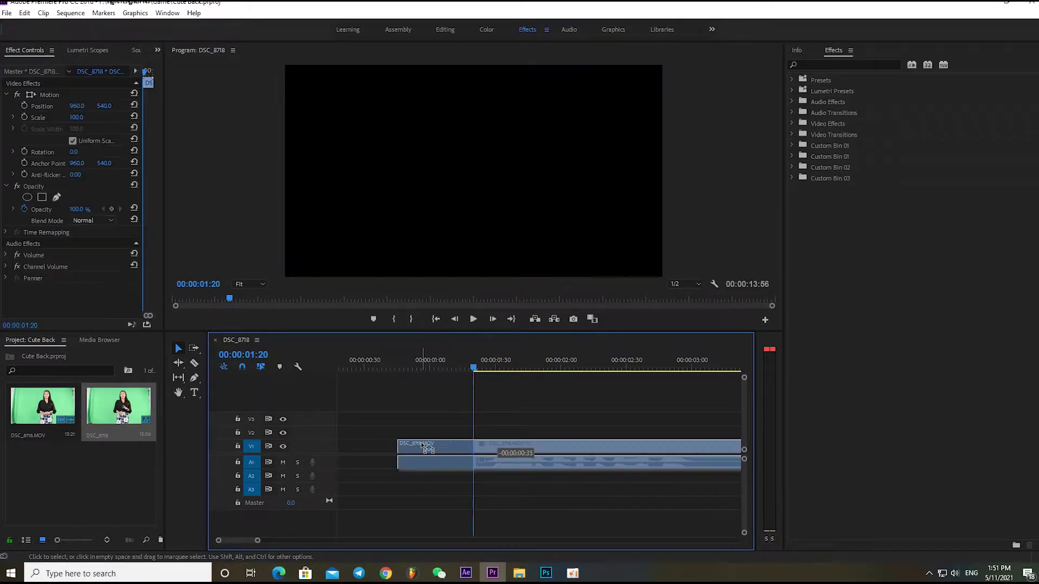
- Trim the clip's end back to 00:00:11:35, then return the playhead near 00:00:02:05
left_click(398, 362)
key("space")
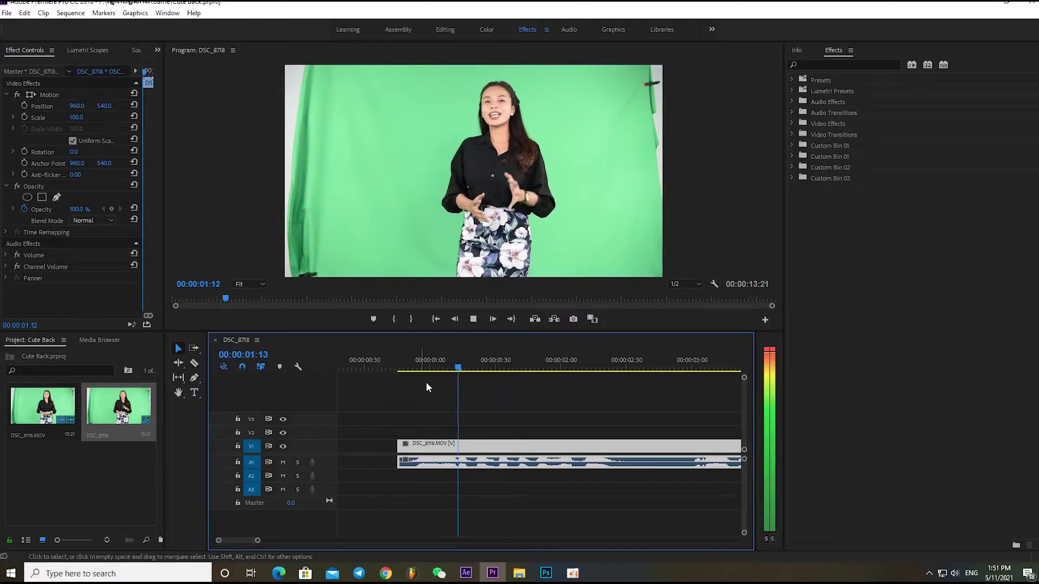
scroll(512, 410, "down", 2)
scroll(512, 411, "down", 2)
scroll(512, 411, "down", 2)
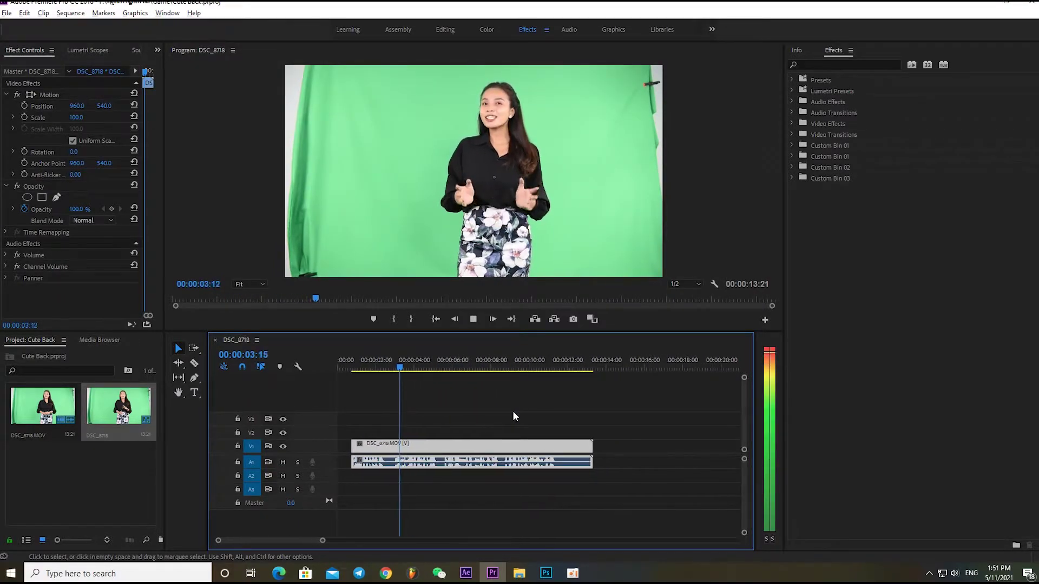
left_click(559, 361)
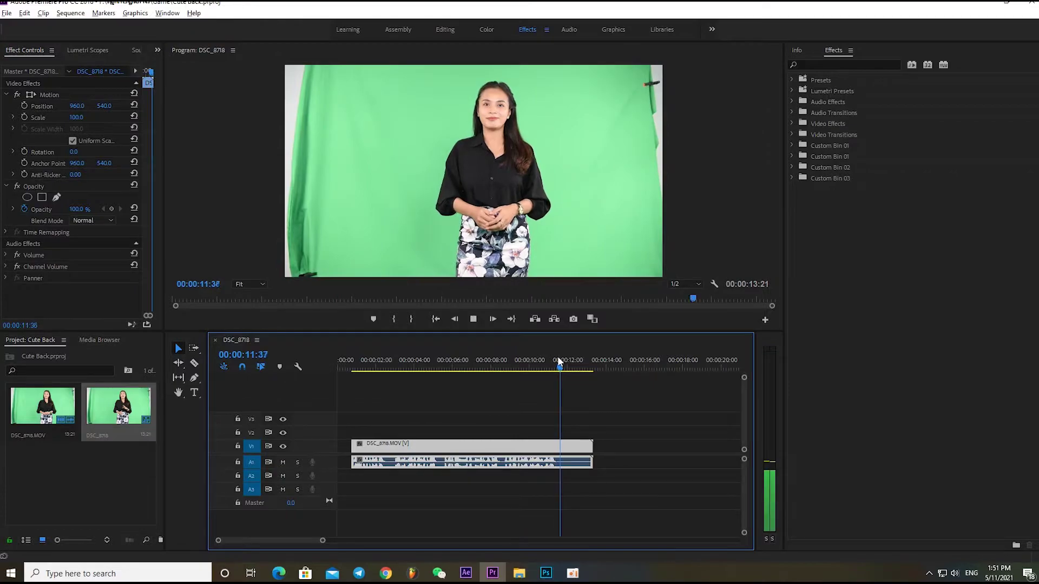
key("space")
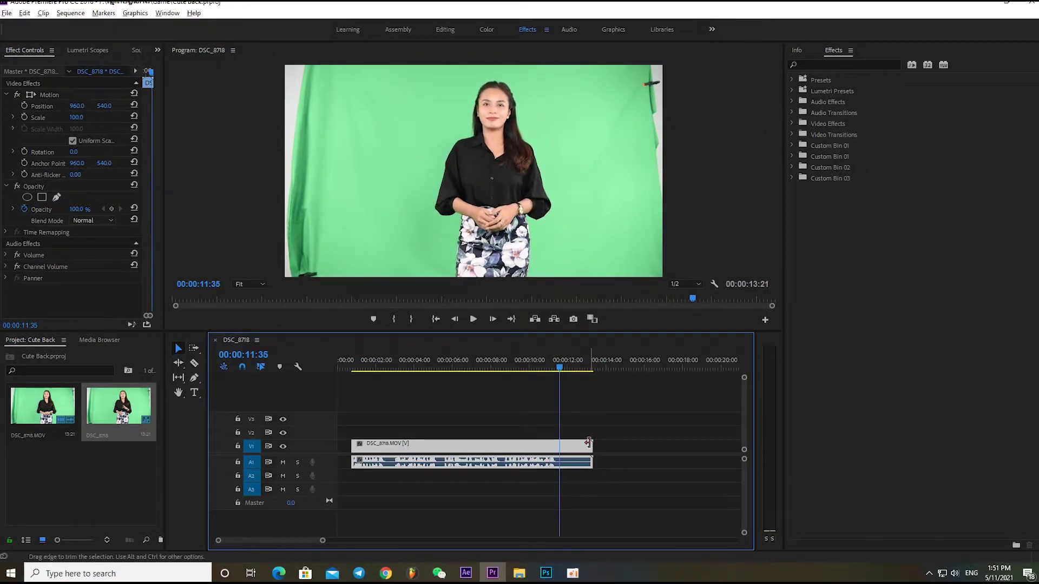
left_click_drag(588, 443, 558, 442)
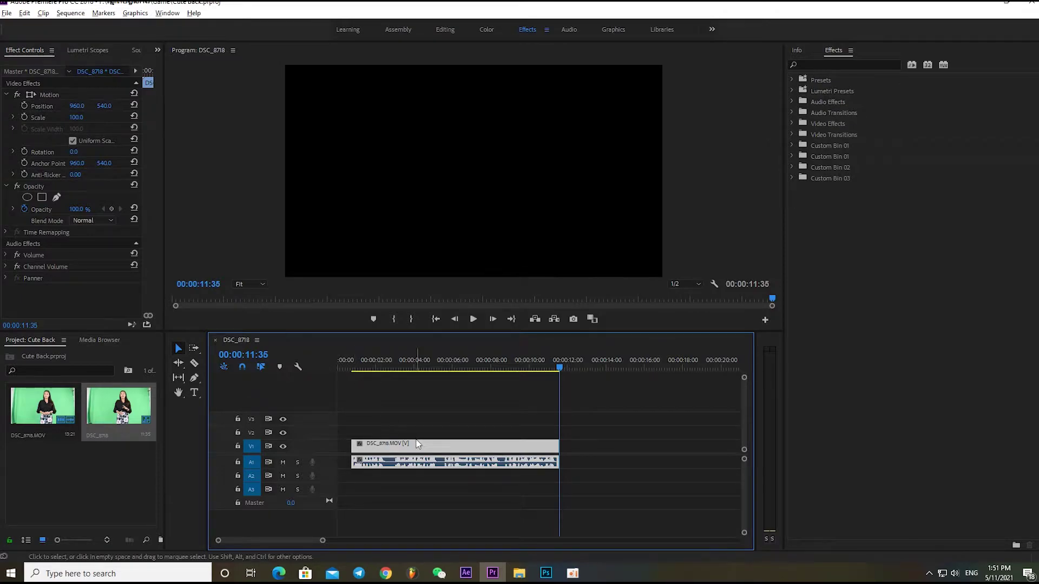
left_click(377, 360)
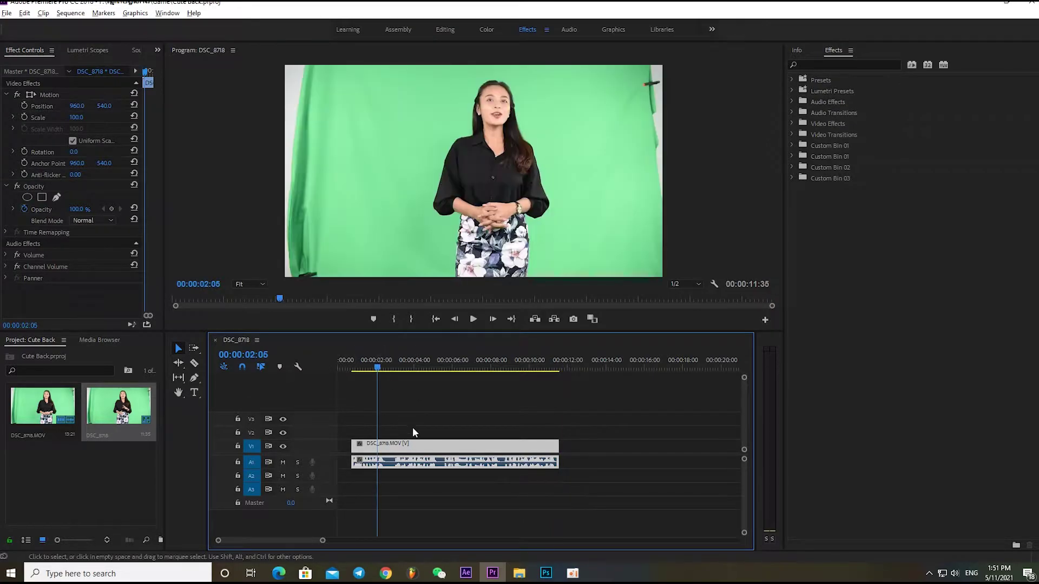
- Search the Effects panel for 'Key' and drag Ultra Key onto the DSC_8718 clip on V1
left_click(812, 65)
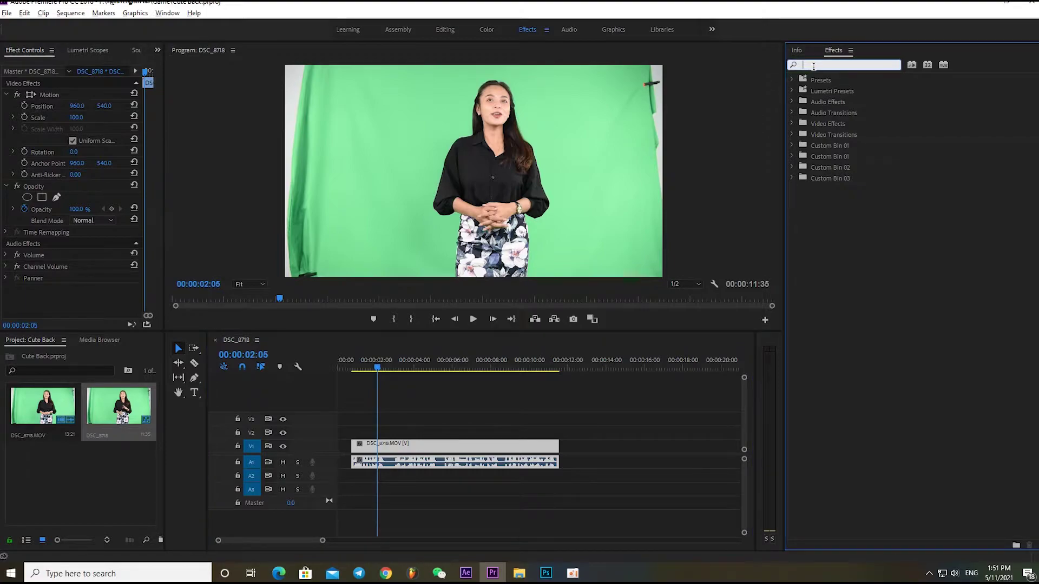
type("K")
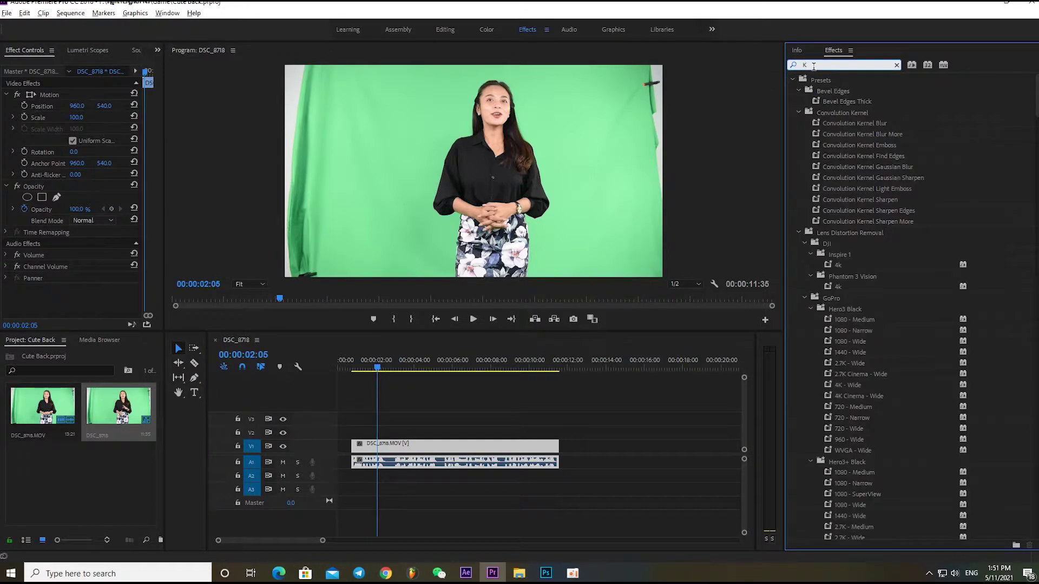
type("ey")
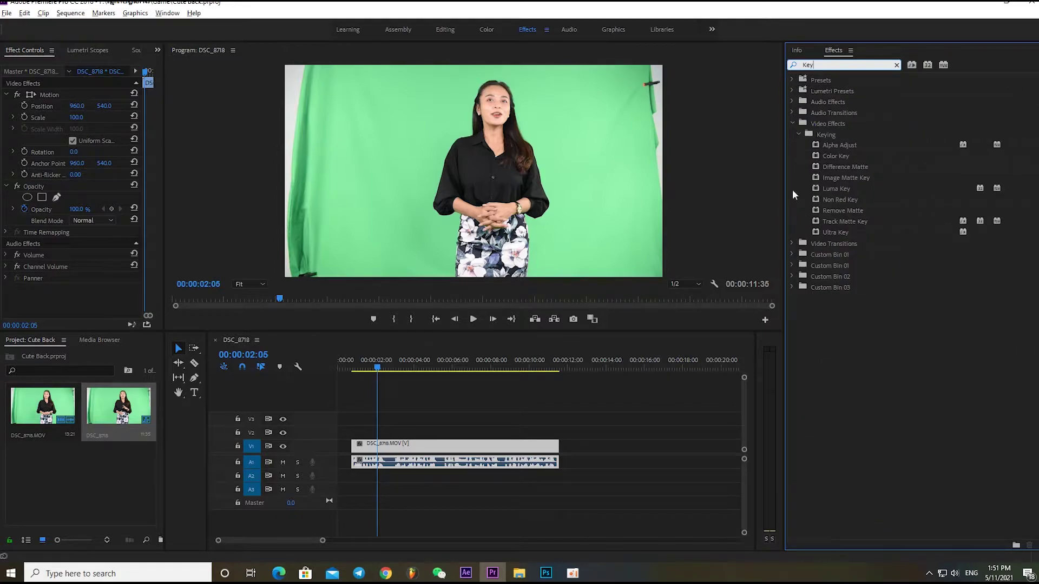
mouse_move(835, 231)
left_mouse_down()
mouse_move(752, 270)
mouse_move(865, 232)
left_mouse_up()
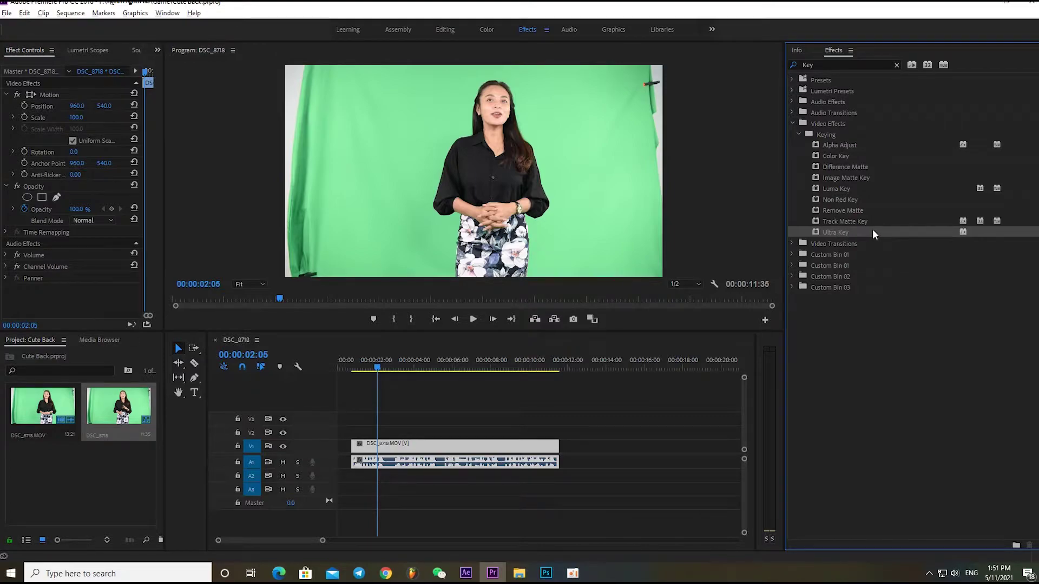
left_click_drag(873, 230, 436, 452)
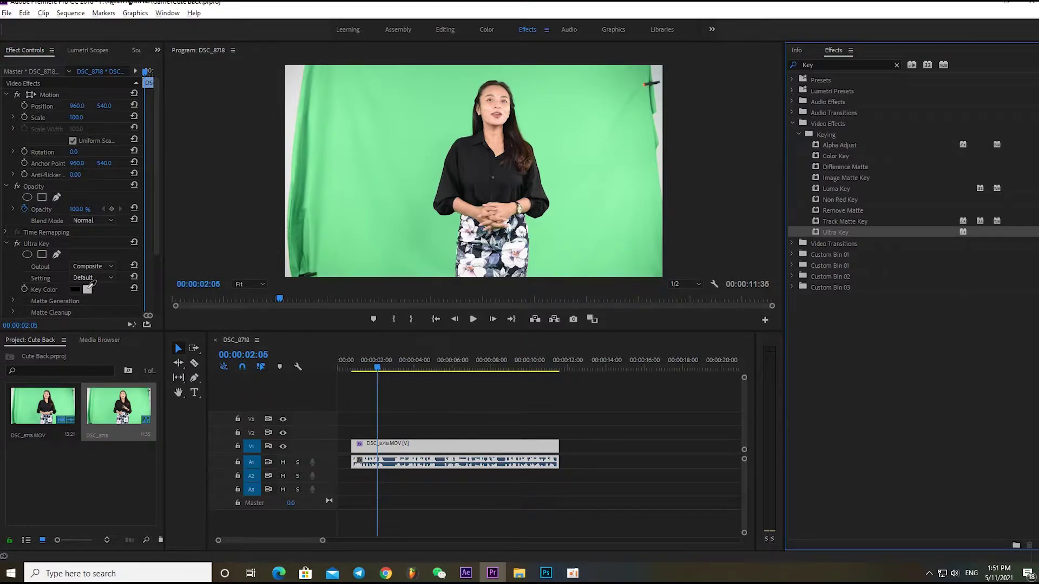
- Sample the backdrop green (86EEA3) as Ultra Key's Key Color and confirm it in Color Picker
left_click(88, 289)
left_click(331, 157)
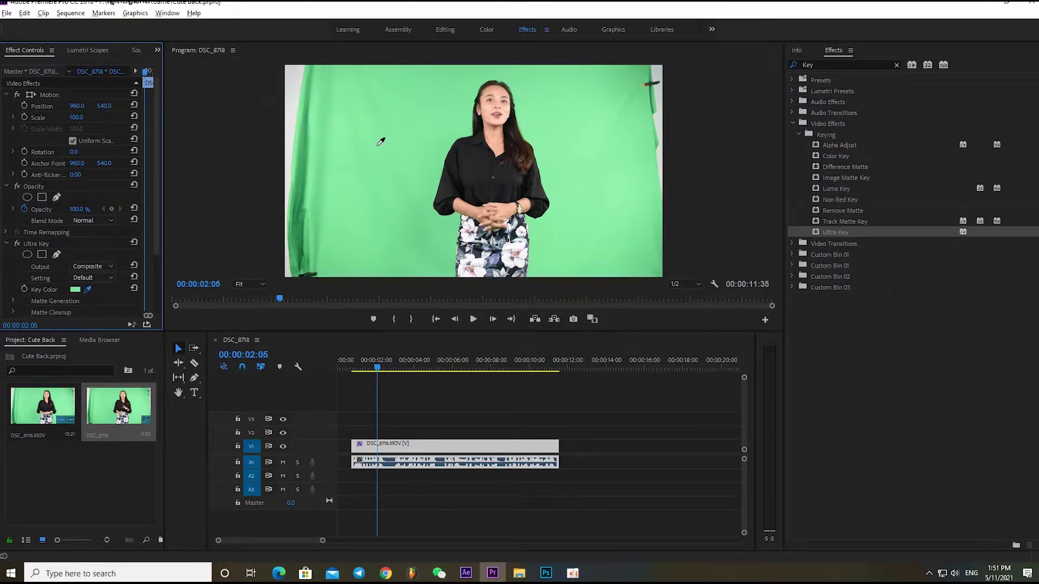
left_click(379, 144)
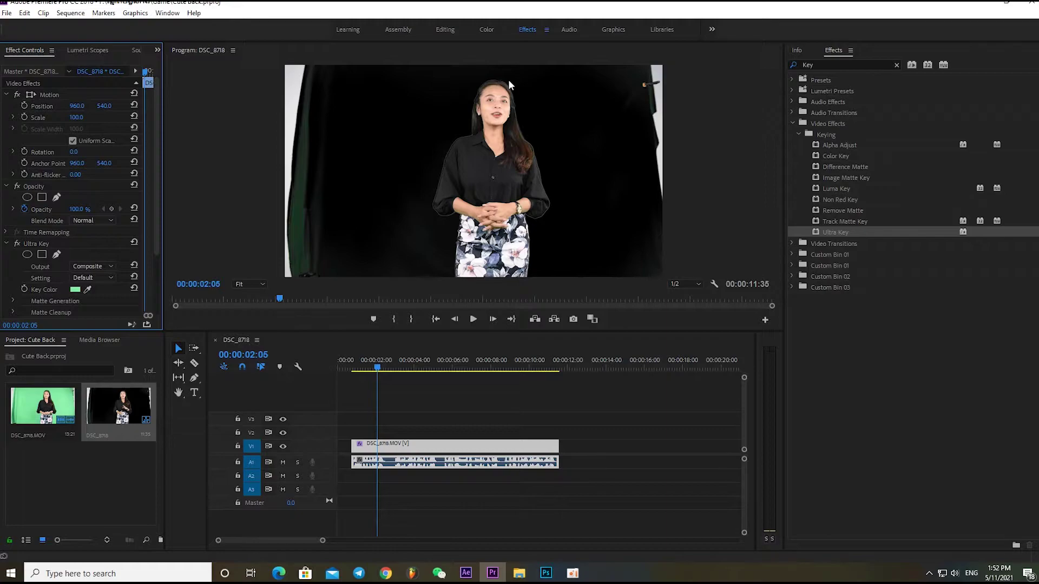
left_click(75, 289)
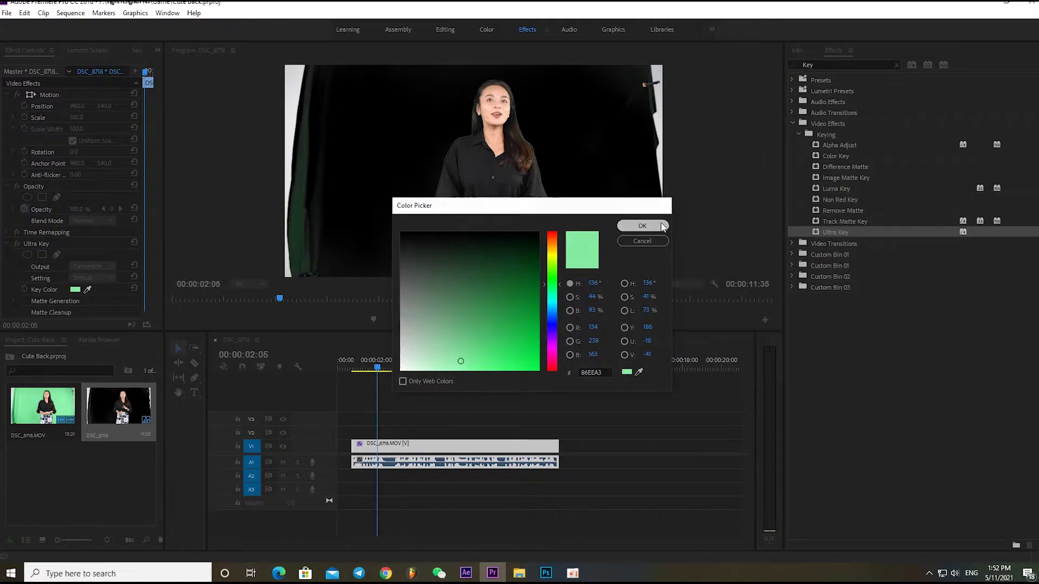
left_click(661, 226)
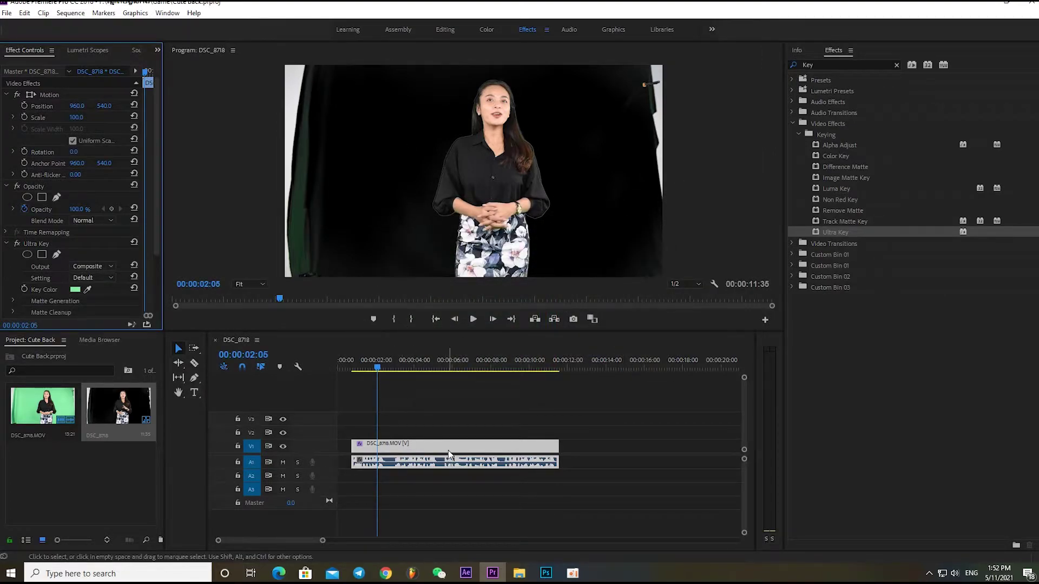
- Preview the keyed clip, clear the Effects search, and delete the clip from V1
key("space")
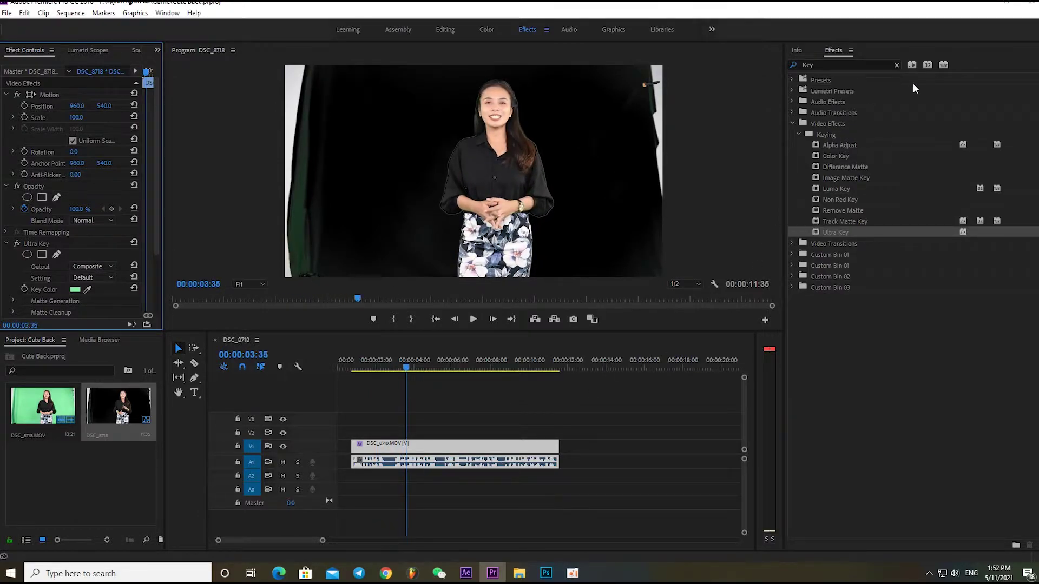
left_click(896, 63)
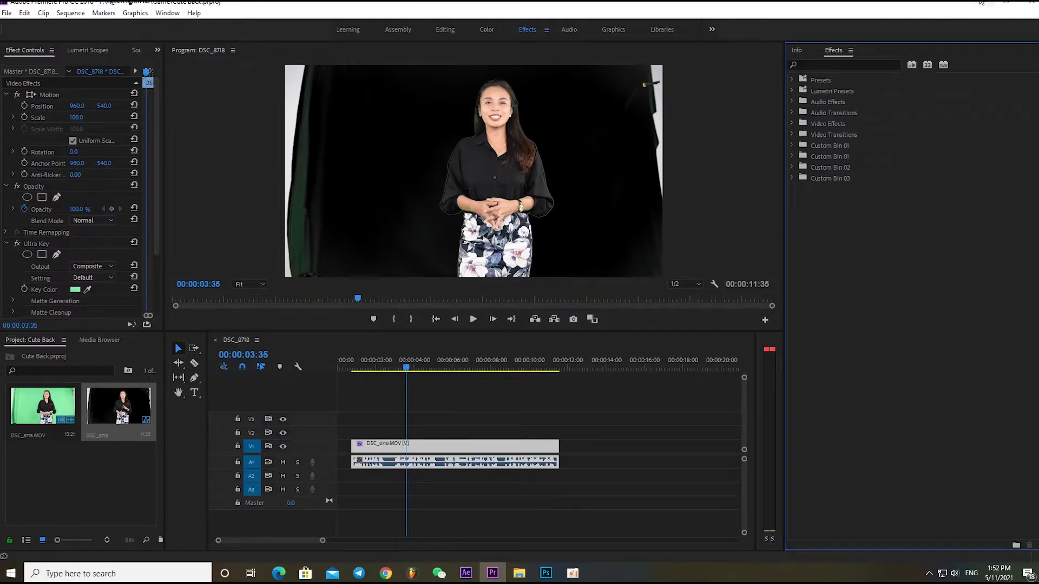
left_click(418, 449)
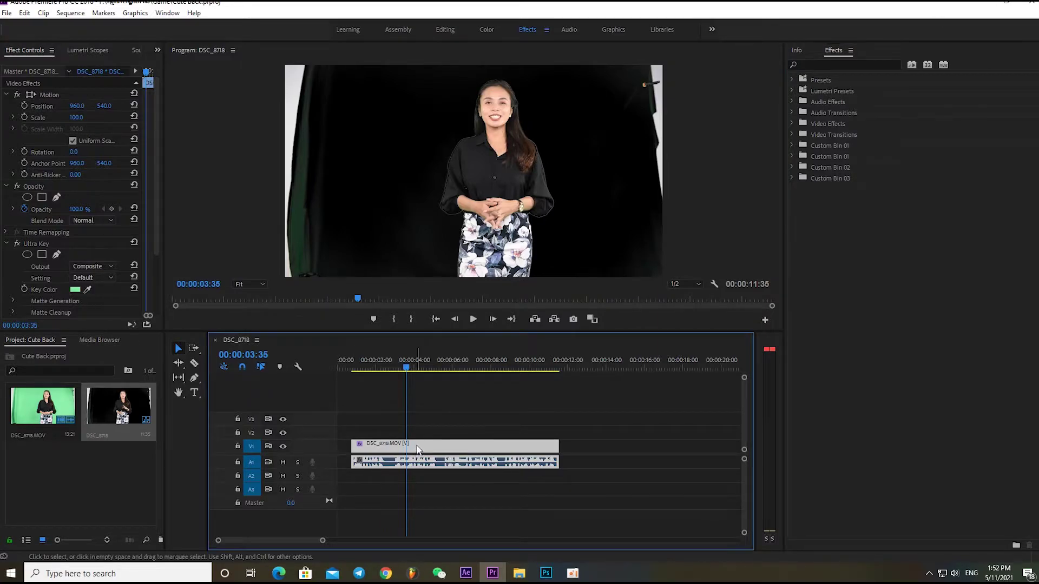
key("Delete")
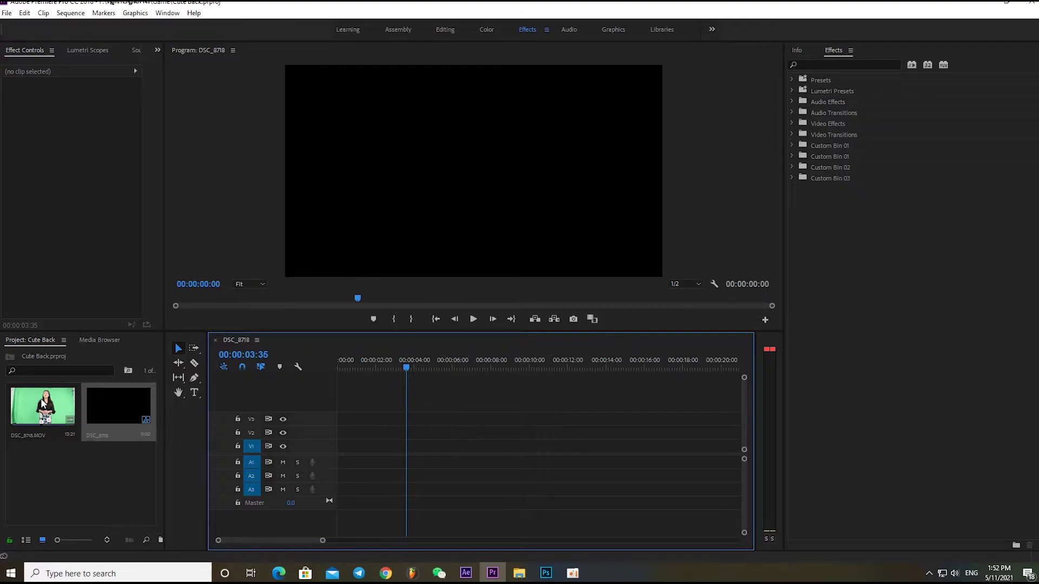
- Place DSC_8718.MOV back on the video and audio tracks and shift it later in the sequence
left_click_drag(43, 406, 412, 458)
key("space")
key("space")
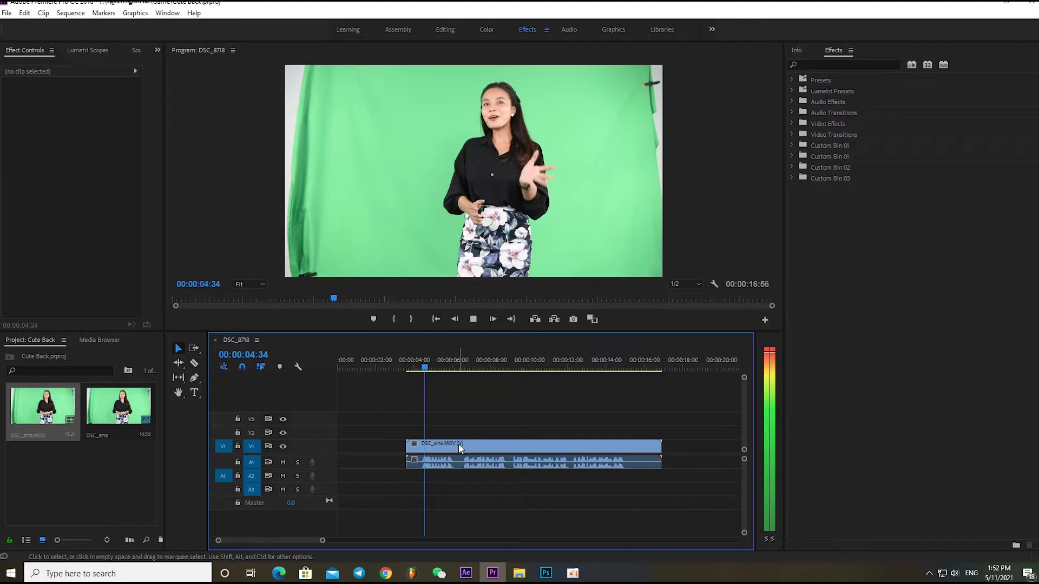
key("equal")
key("equal")
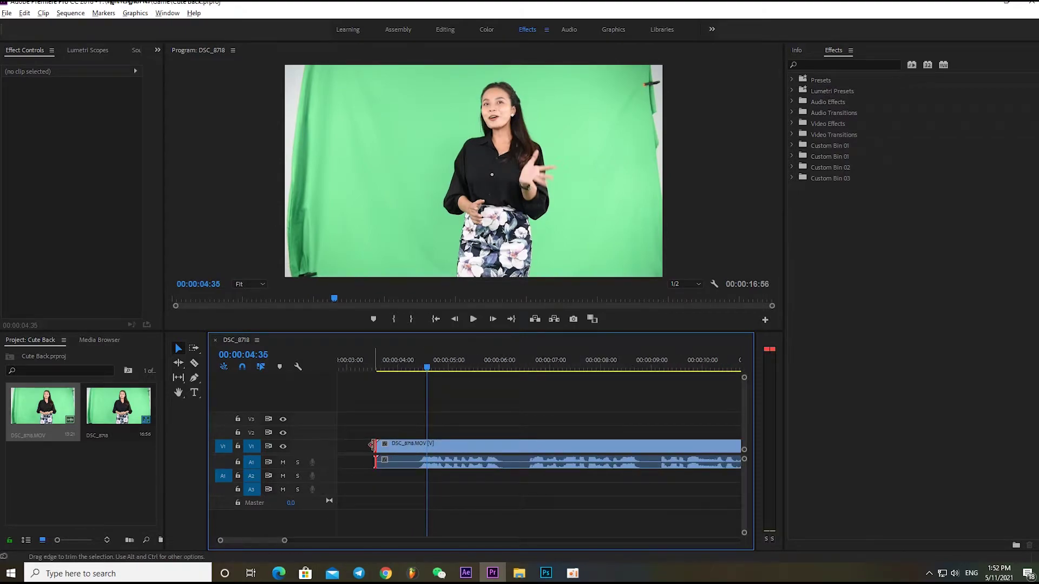
left_click_drag(405, 456, 442, 456)
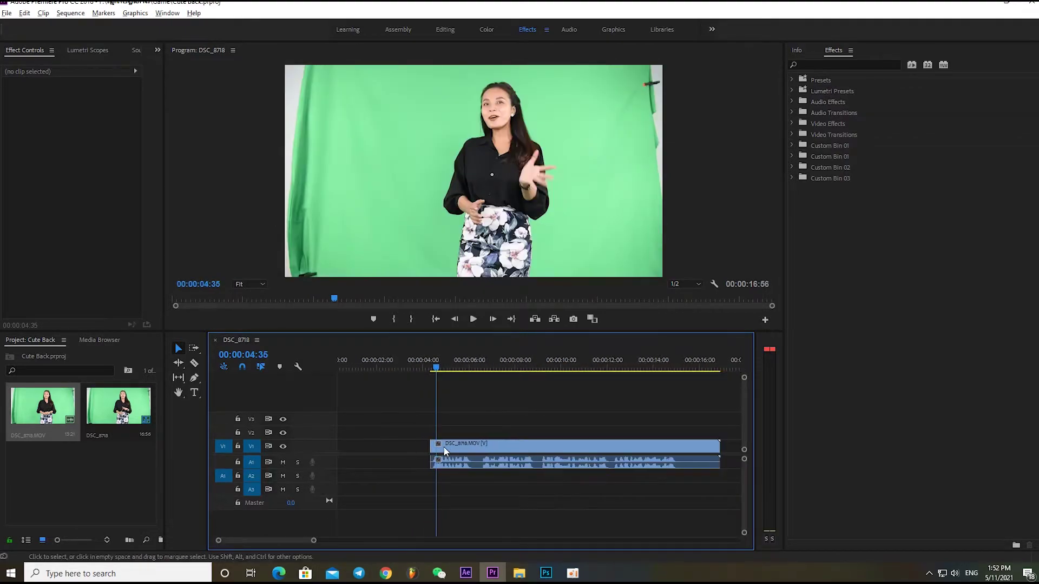
- Trim the clip's end to the playhead, park at 05:47, and enlarge the monitor and timeline panels
key("minus")
key("minus")
left_click(528, 366)
key("space")
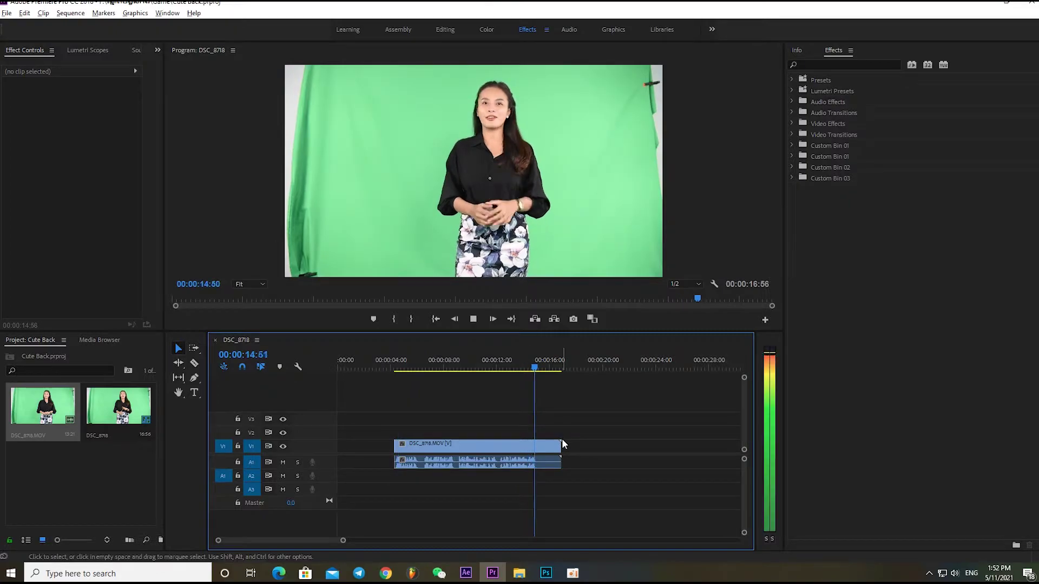
left_click_drag(560, 446, 536, 449)
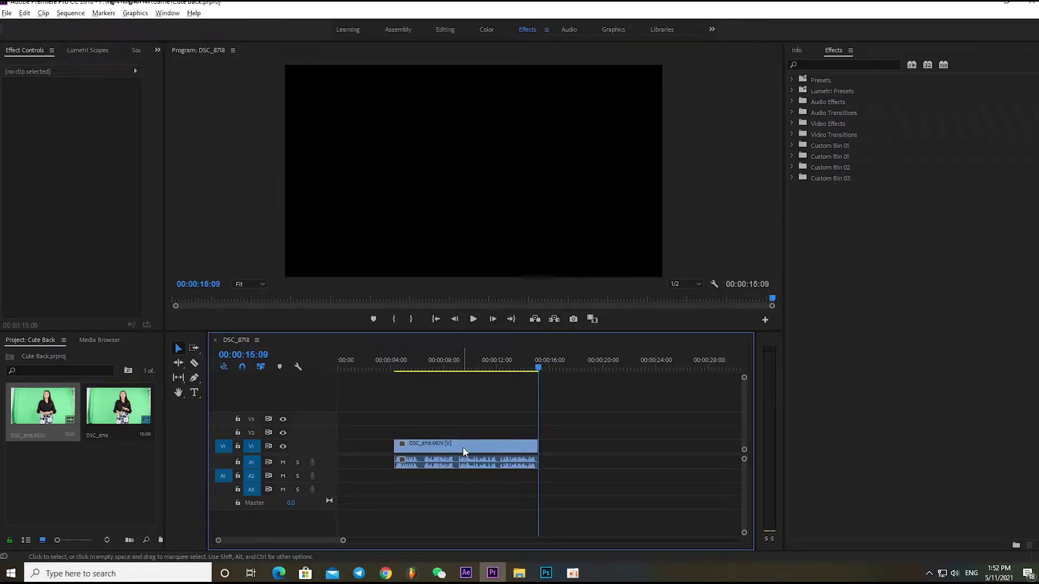
key("equal")
key("equal")
key("minus")
left_click(393, 370)
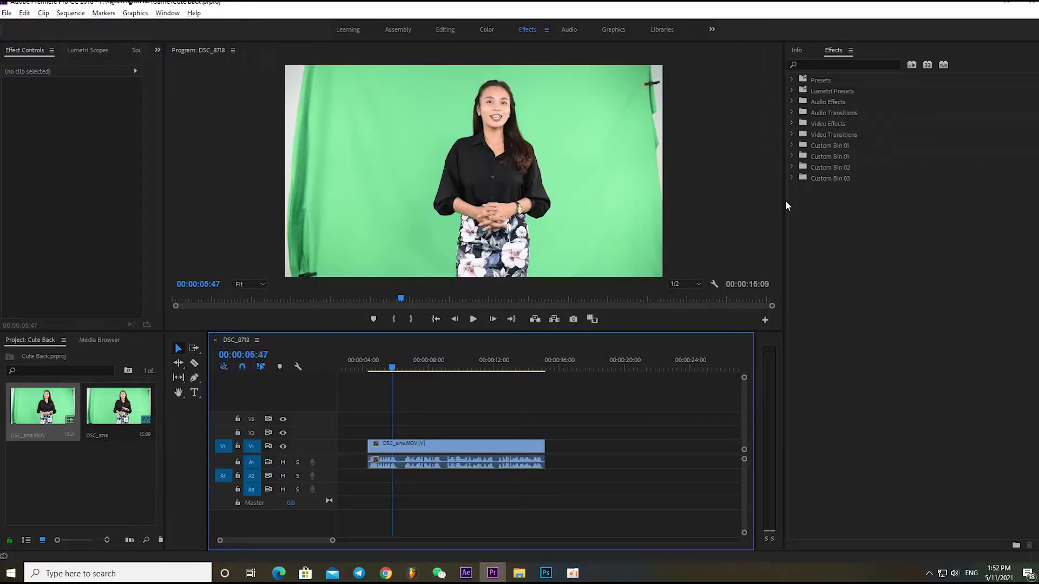
left_click_drag(787, 206, 875, 202)
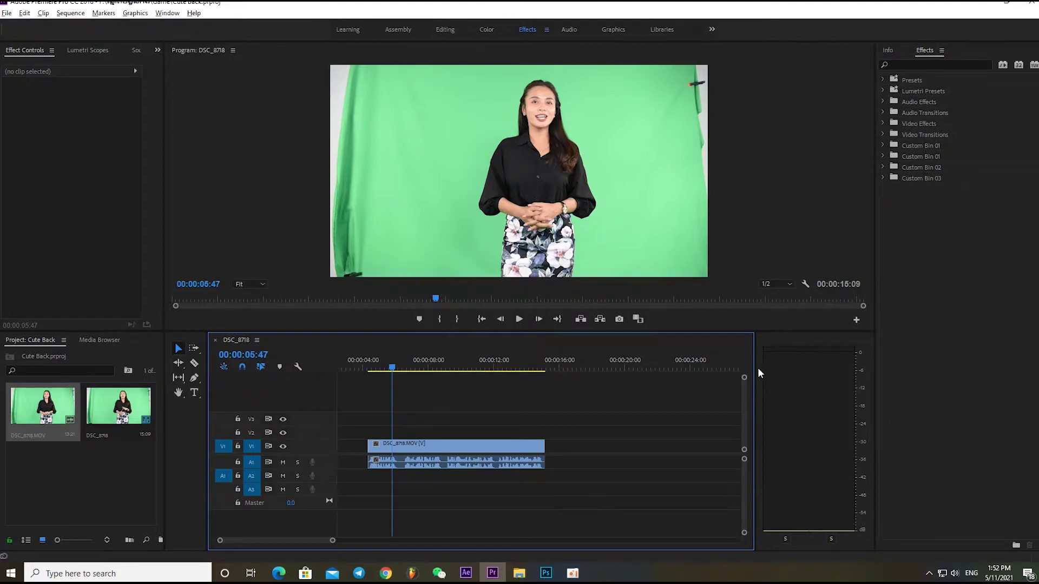
left_click_drag(759, 374, 850, 373)
- Select the clip and add a rectangle mask to its Opacity in Effect Controls
left_click(498, 448)
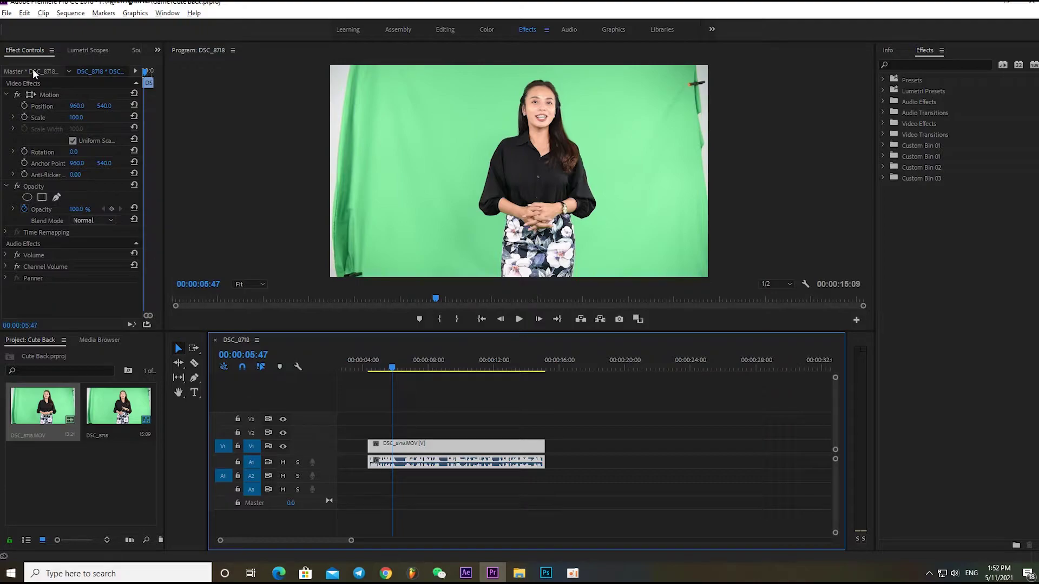
left_click(90, 47)
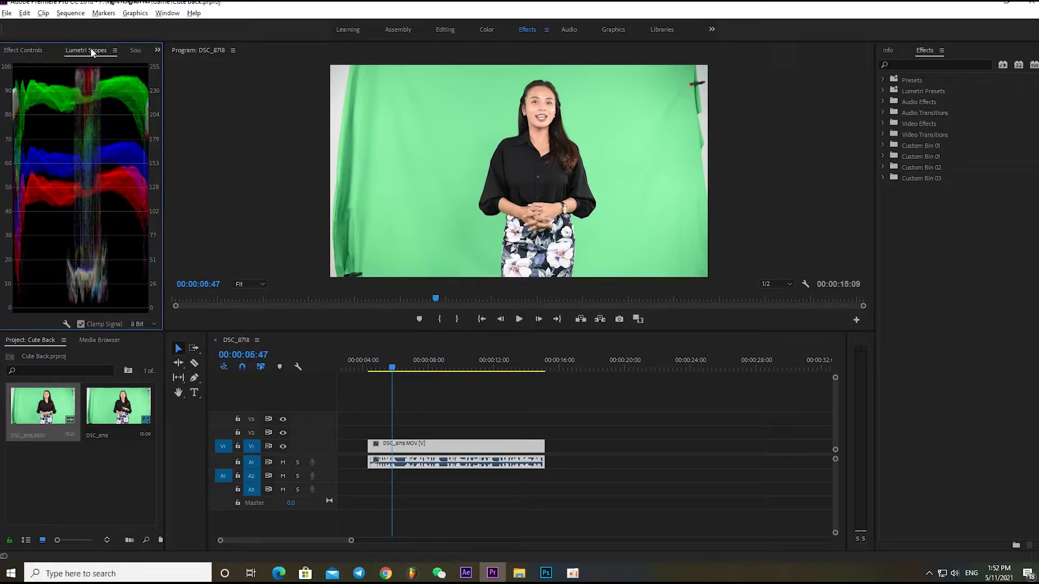
left_click(21, 48)
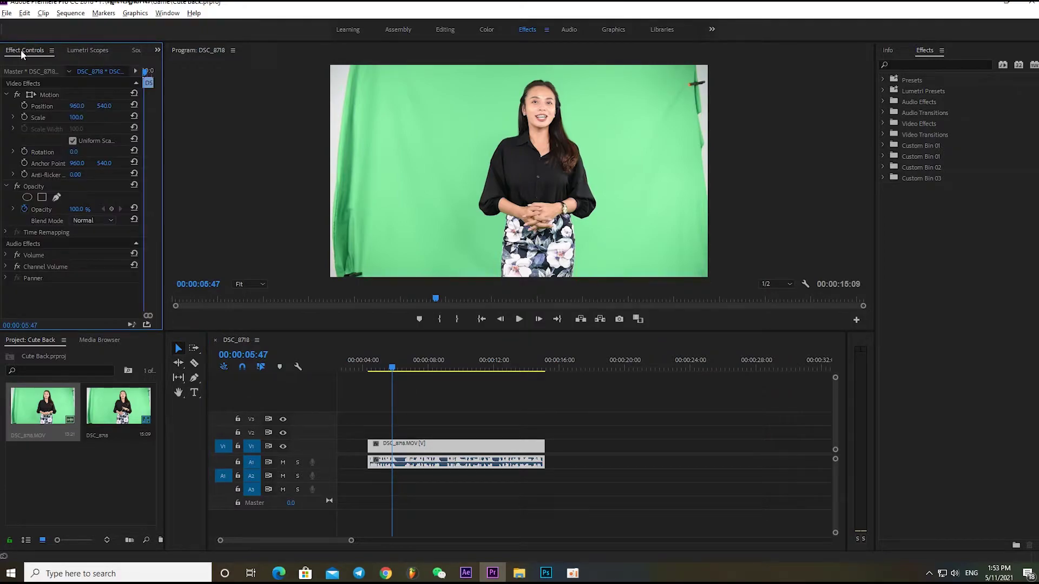
left_click(43, 198)
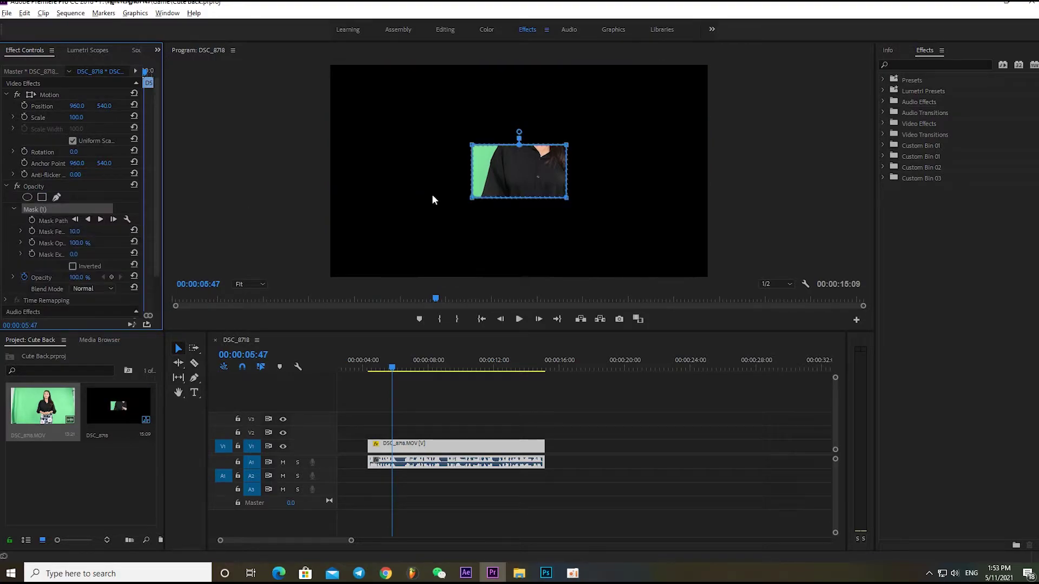
- Drag the mask's corners into a tall rectangle enclosing the presenter from head to feet
left_click_drag(472, 198, 450, 257)
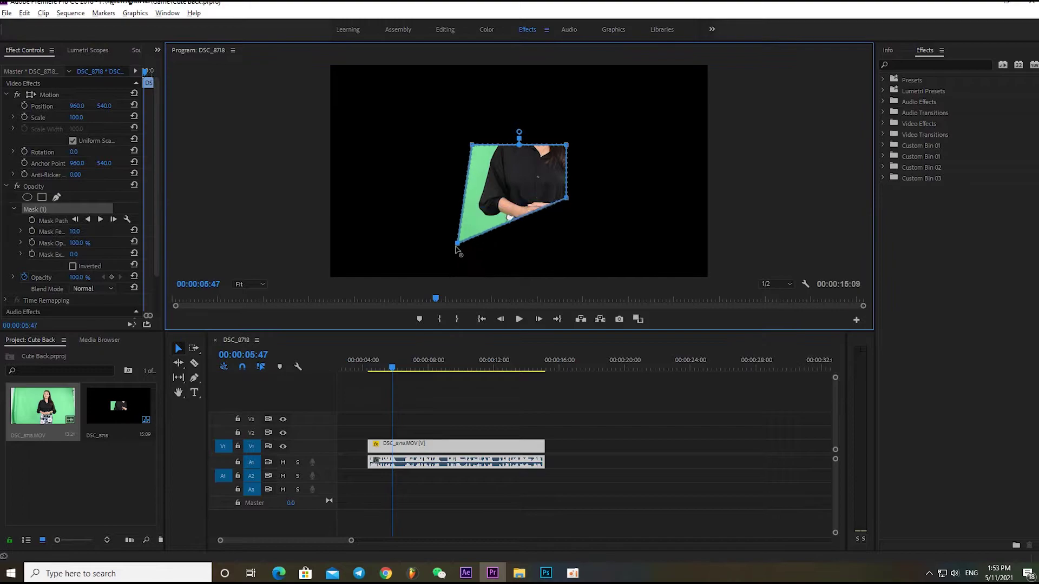
left_click_drag(567, 200, 595, 276)
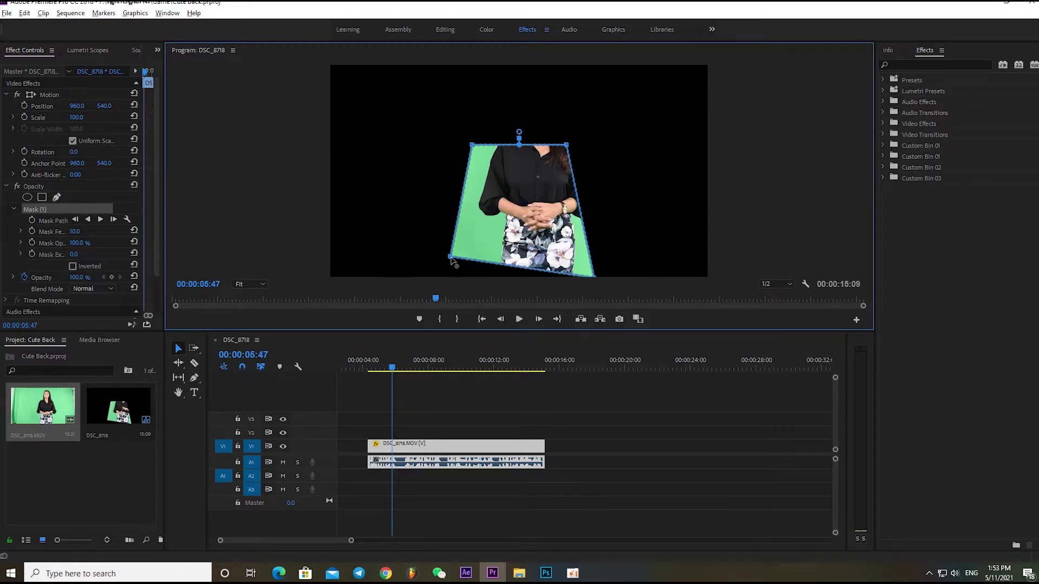
left_click_drag(450, 257, 445, 277)
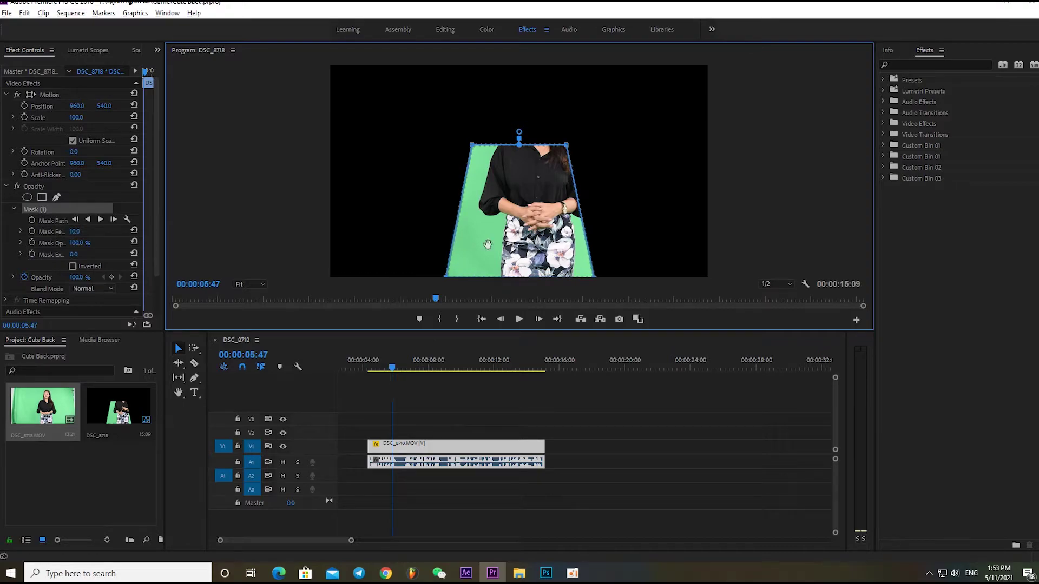
left_click_drag(567, 147, 606, 116)
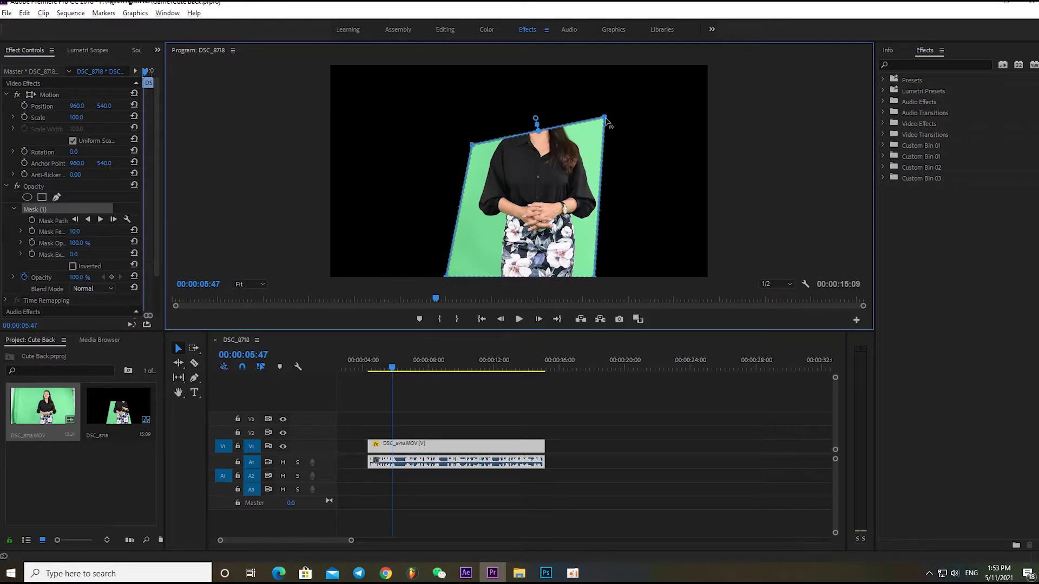
left_click_drag(472, 145, 449, 91)
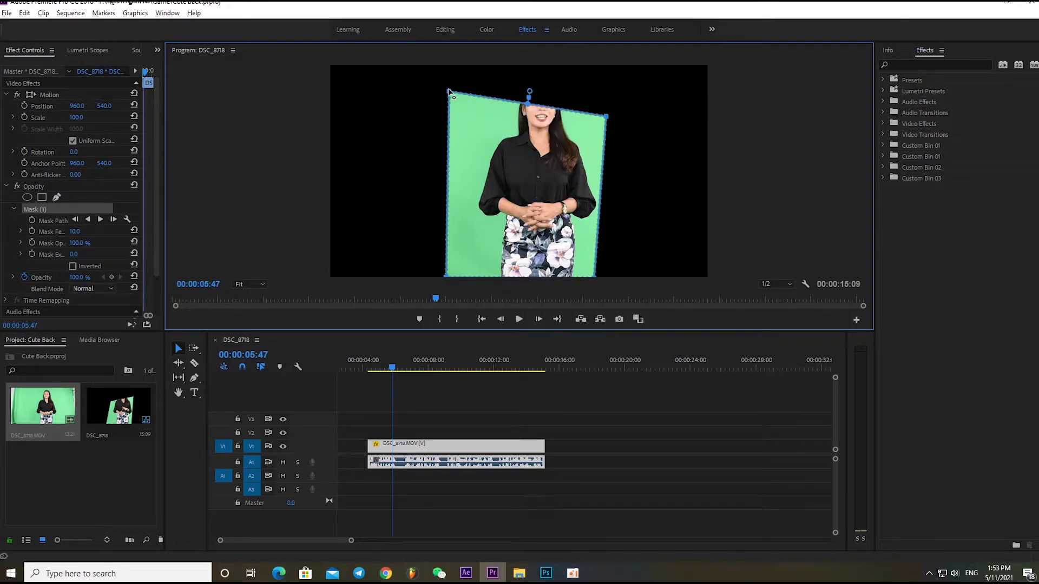
left_click_drag(606, 117, 600, 69)
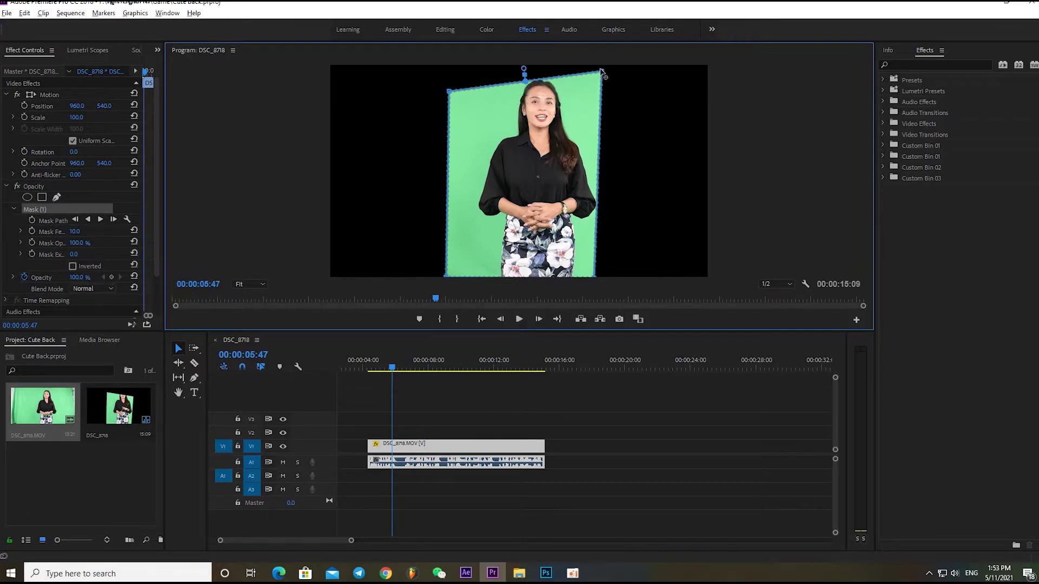
left_click_drag(449, 93, 445, 85)
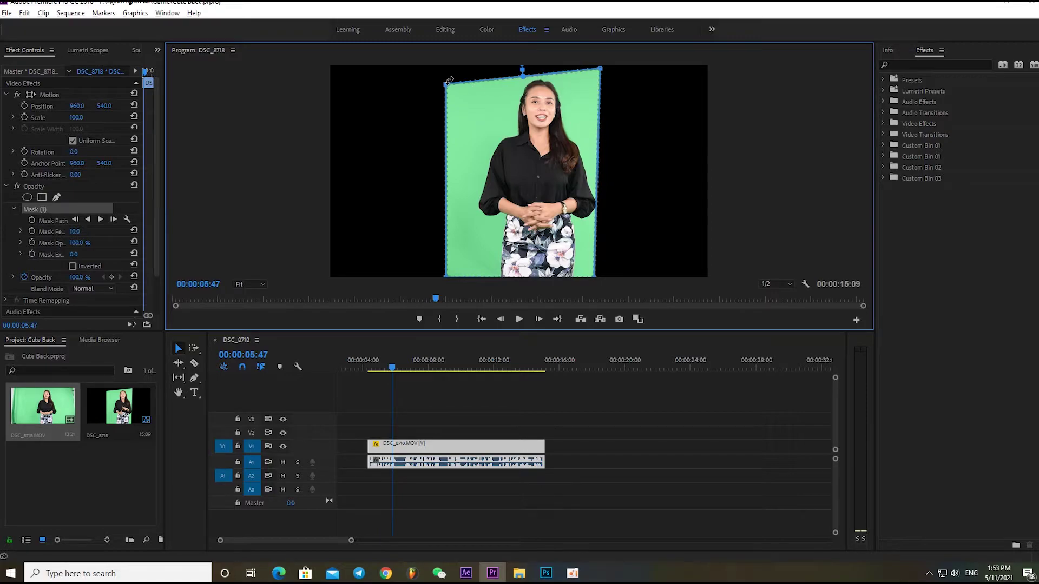
- Add and pull out extra points on both mask edges around the presenter, then scrub back near the start
left_click_drag(446, 83, 446, 73)
left_click(598, 102)
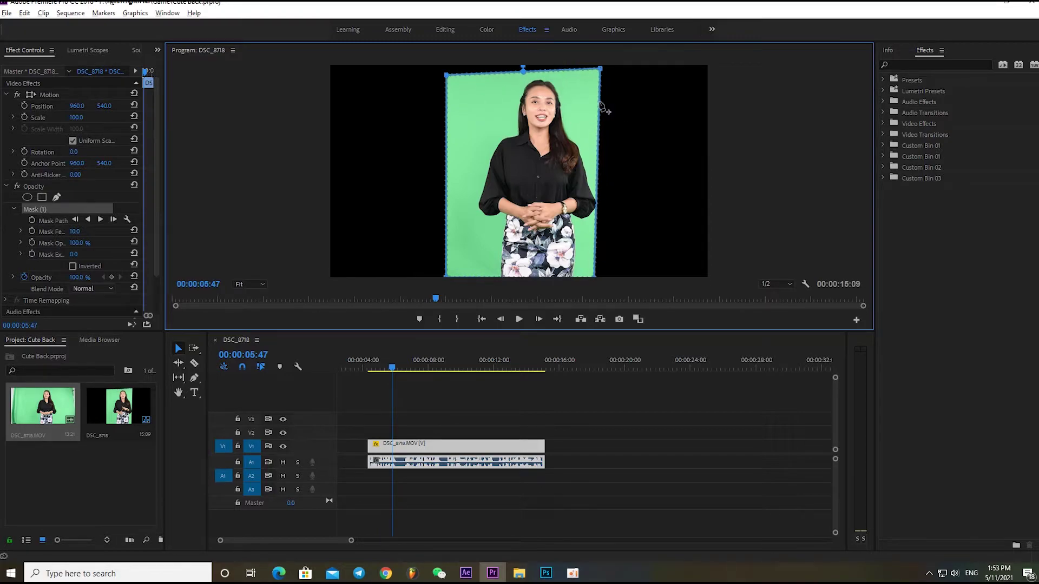
left_click_drag(599, 138, 634, 134)
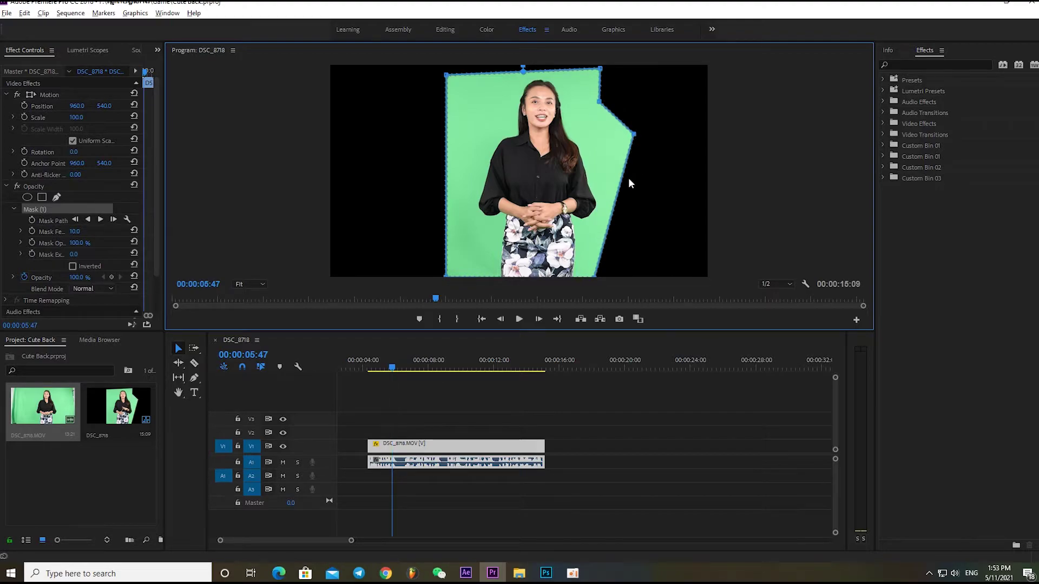
left_click_drag(613, 216, 640, 222)
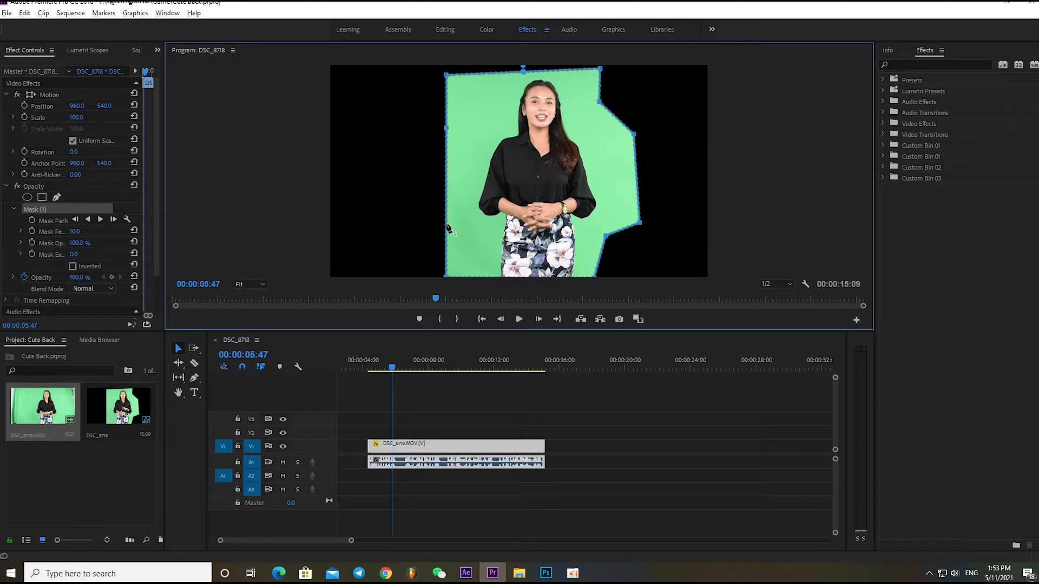
left_click_drag(446, 184, 383, 180)
left_click_drag(446, 226, 444, 242)
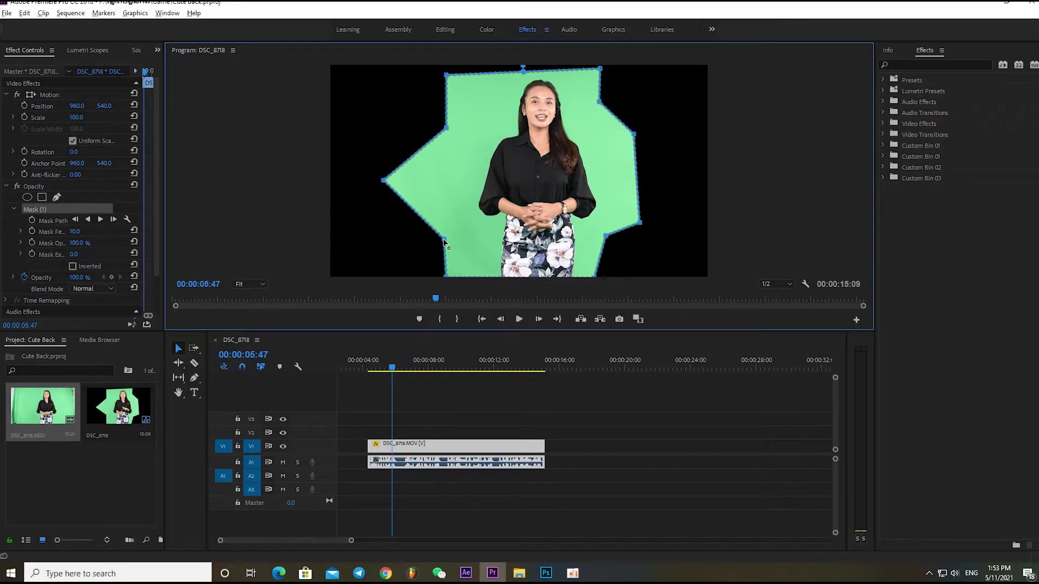
left_click_drag(384, 182, 414, 187)
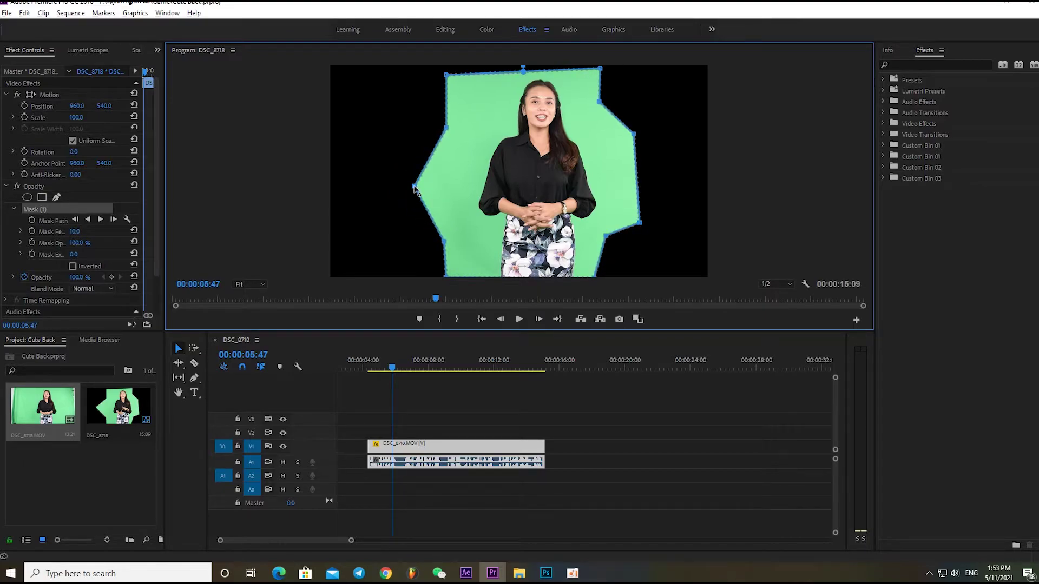
left_click_drag(393, 371, 367, 368)
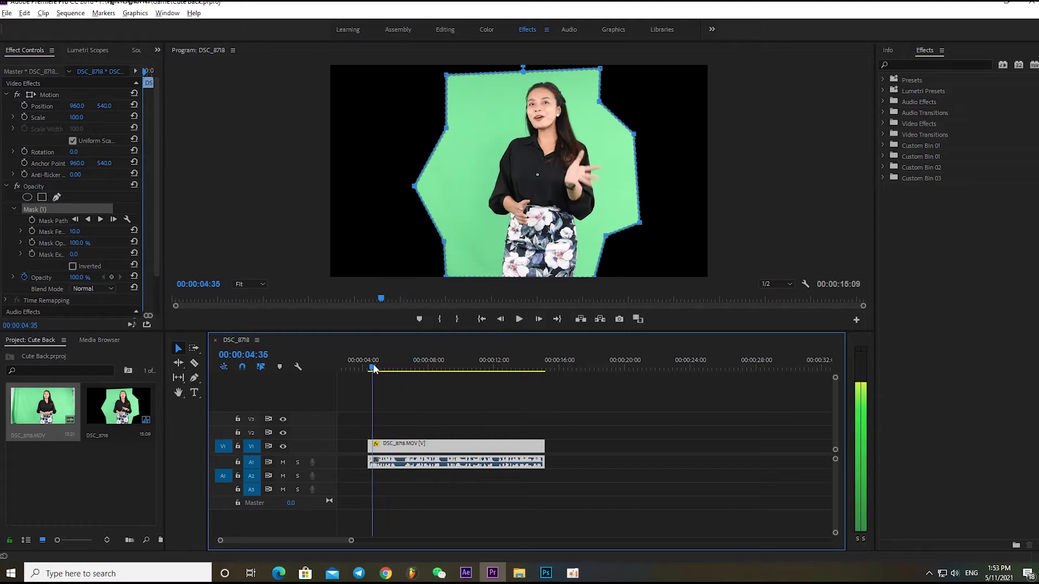
key("space")
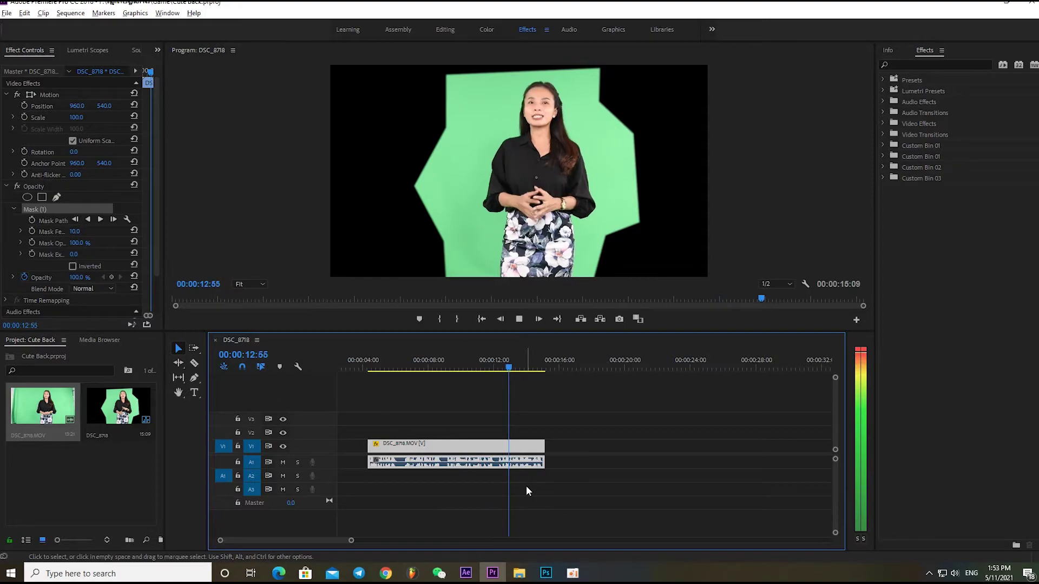
key("space")
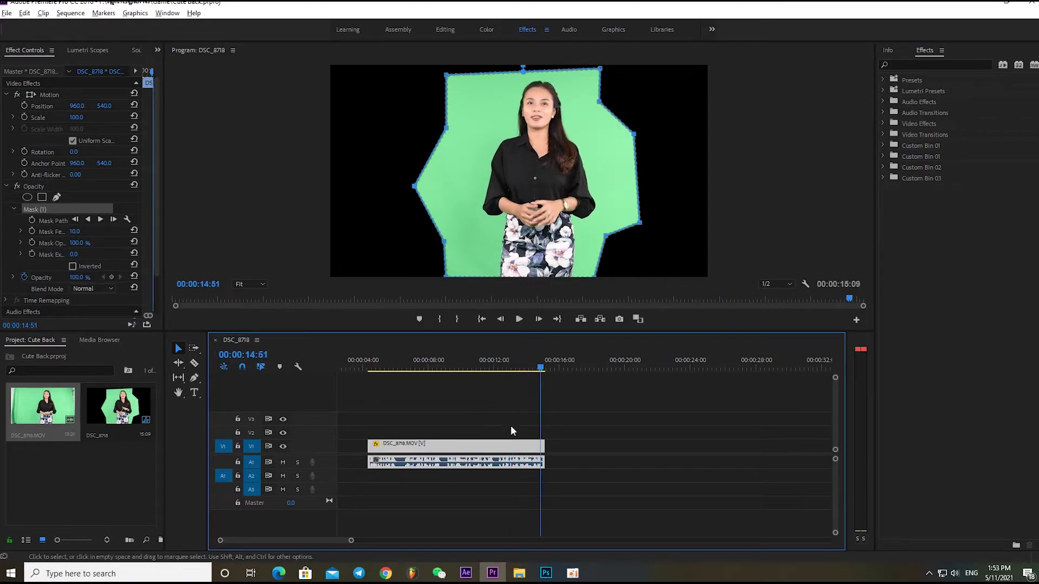
left_click(921, 65)
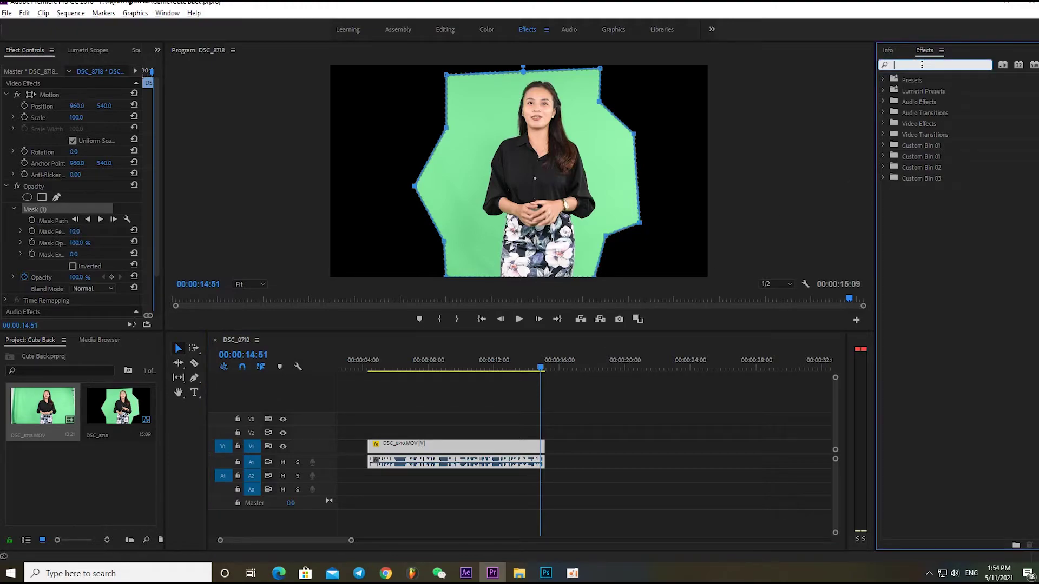
left_click(632, 446)
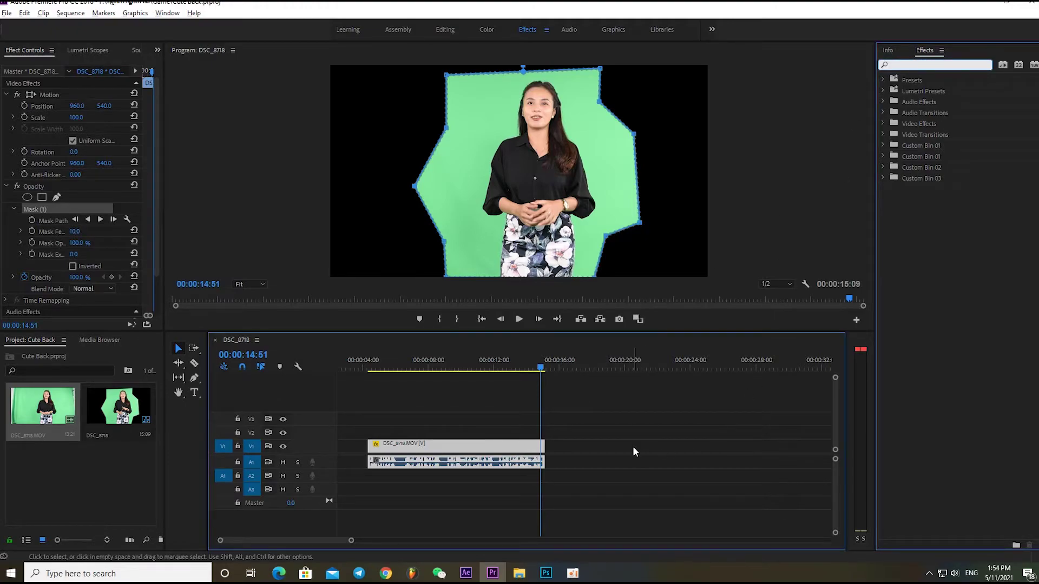
- Search the effects for 'key' and apply Ultra Key to the DSC_8718 presenter clip
left_click(911, 66)
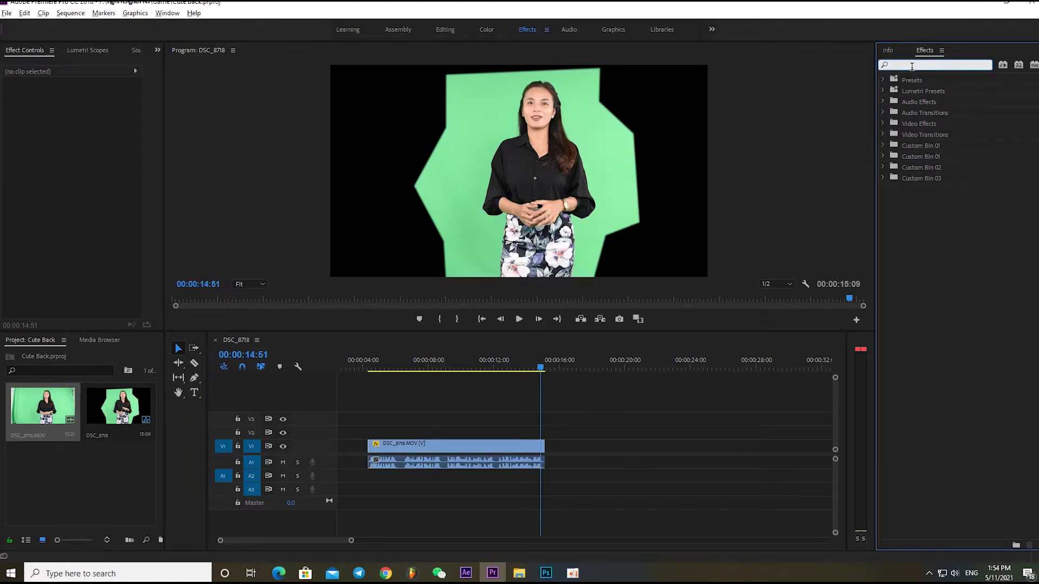
type("k")
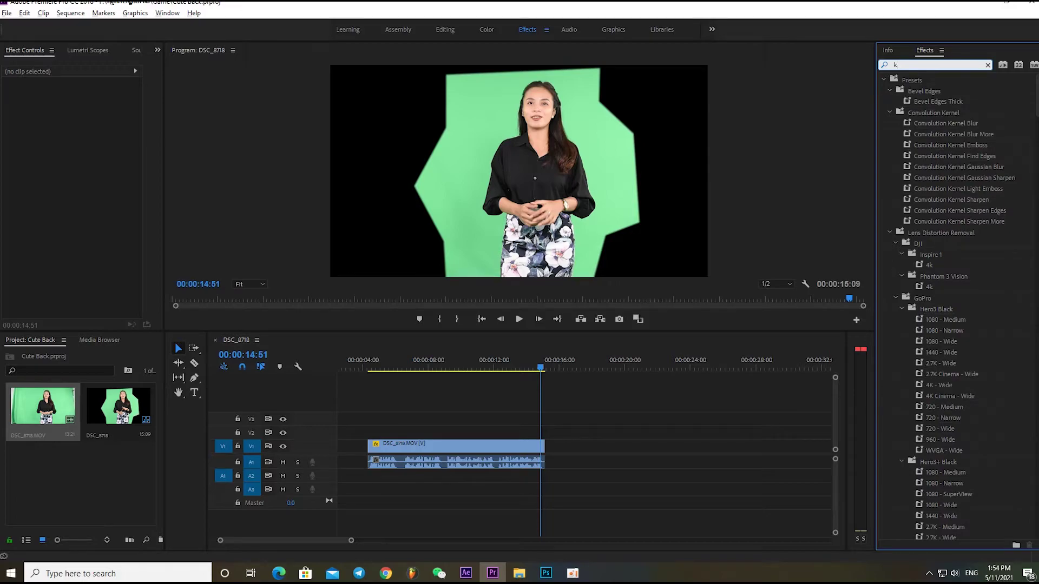
type("ey")
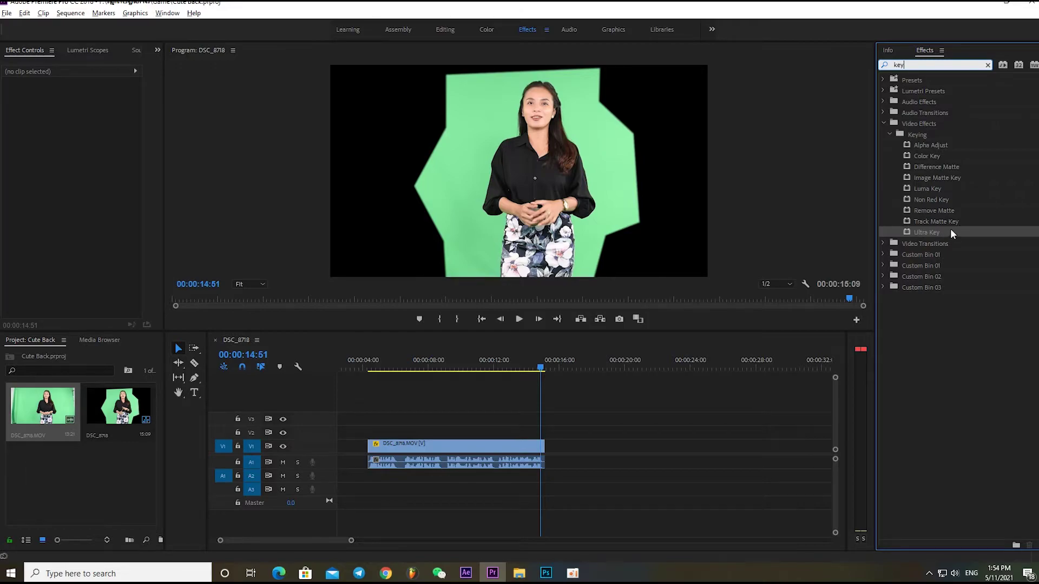
left_click_drag(950, 231, 454, 449)
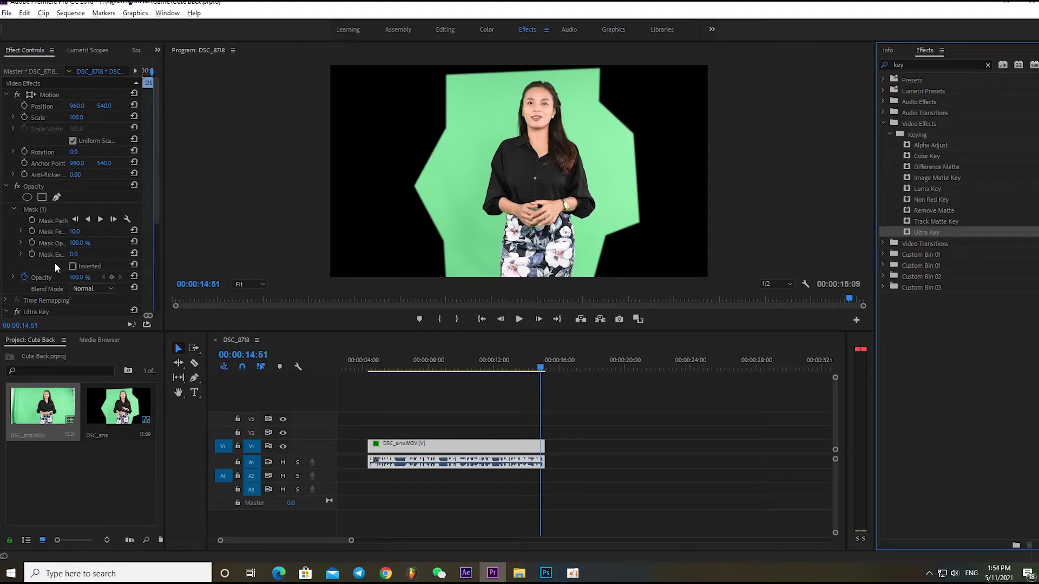
left_click_drag(157, 96, 171, 175)
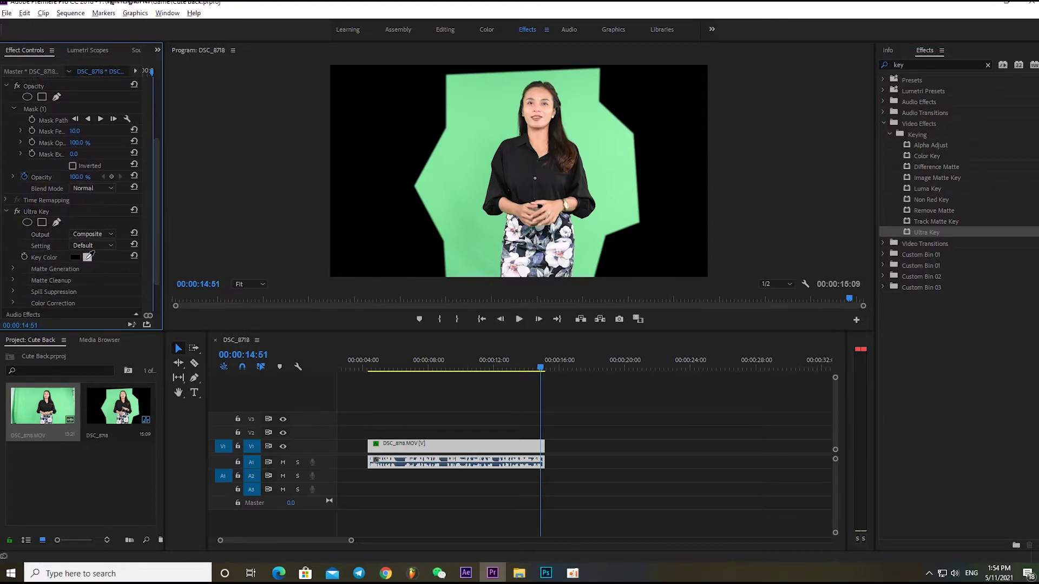
- Sample the green background as the Ultra Key colour and play the footage around six seconds
left_click(88, 257)
left_click(468, 156)
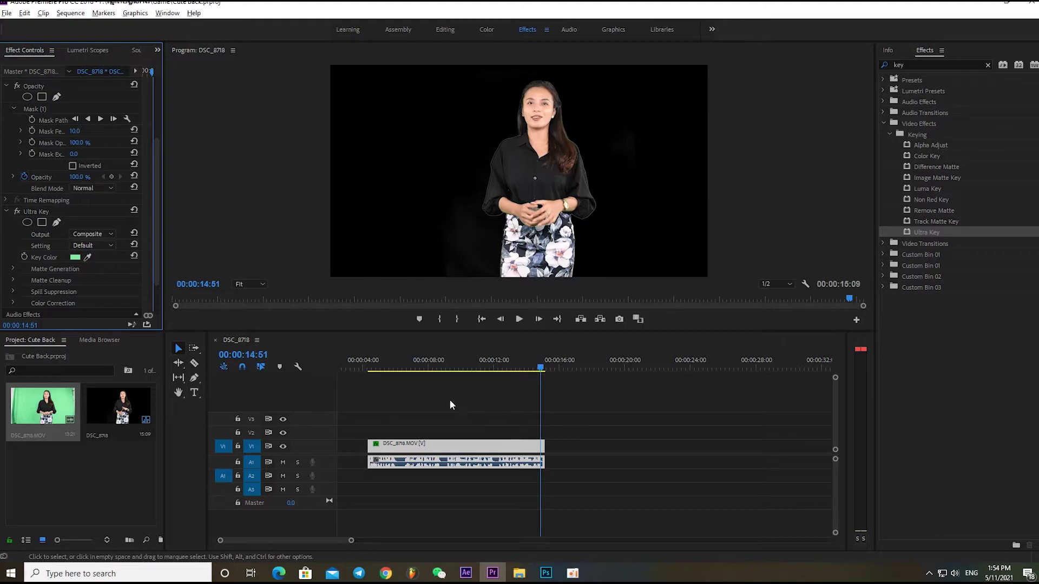
left_click(398, 360)
key("space")
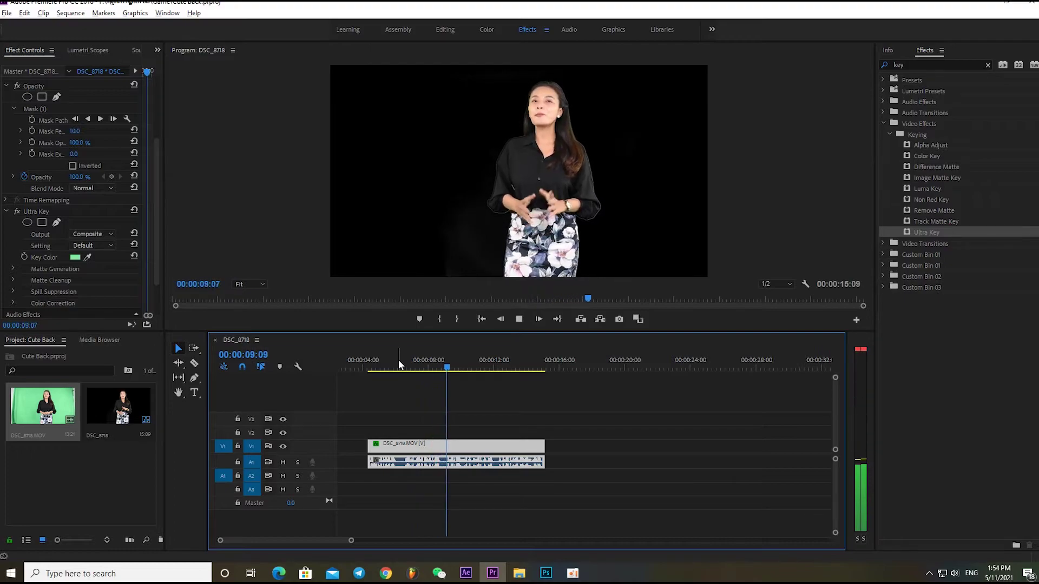
key("space")
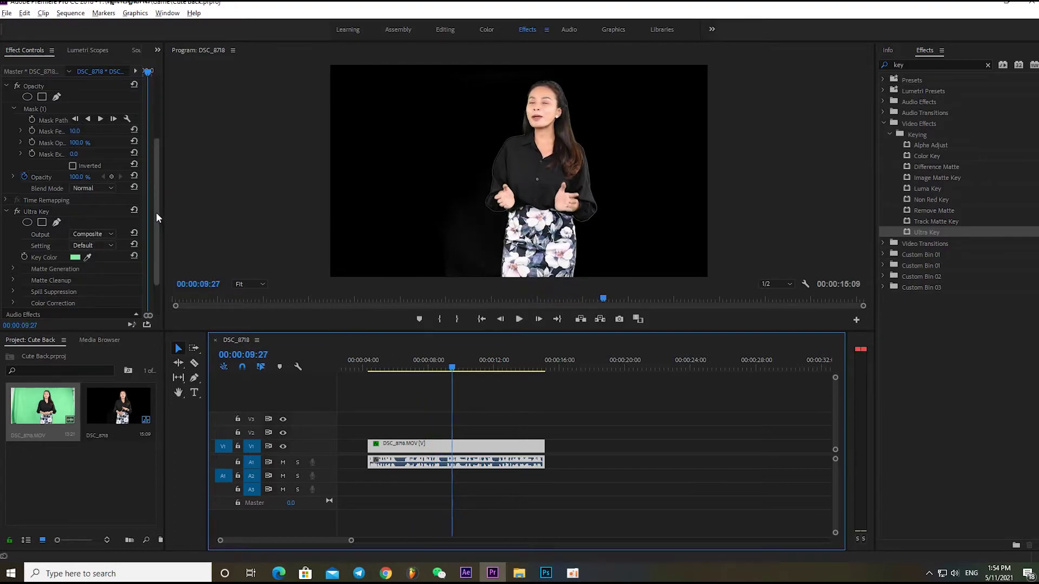
- Refine the matte in Matte Generation with Pedestal 14 and Tolerance 55
left_click_drag(155, 212, 158, 230)
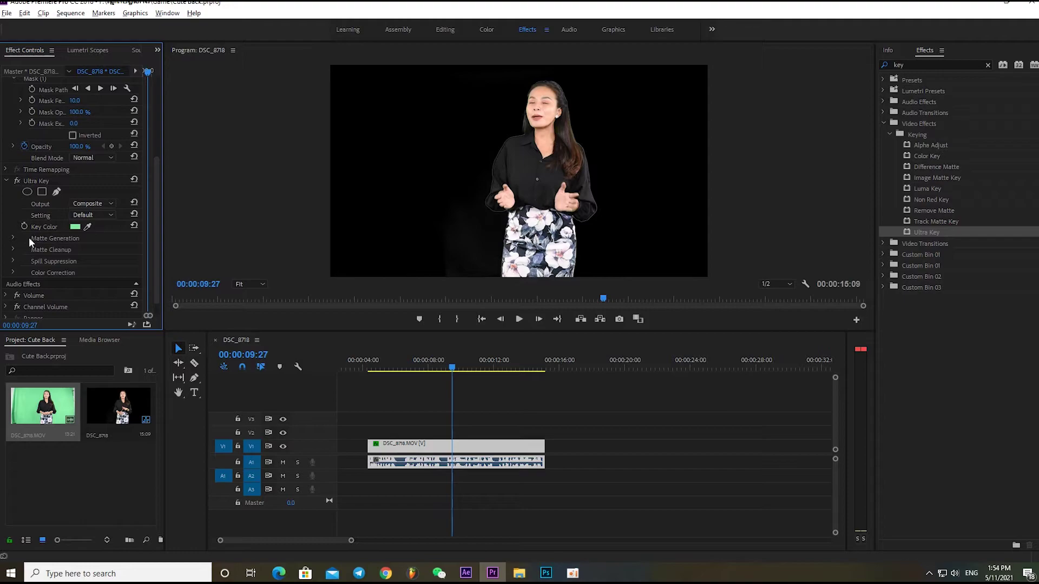
left_click(13, 238)
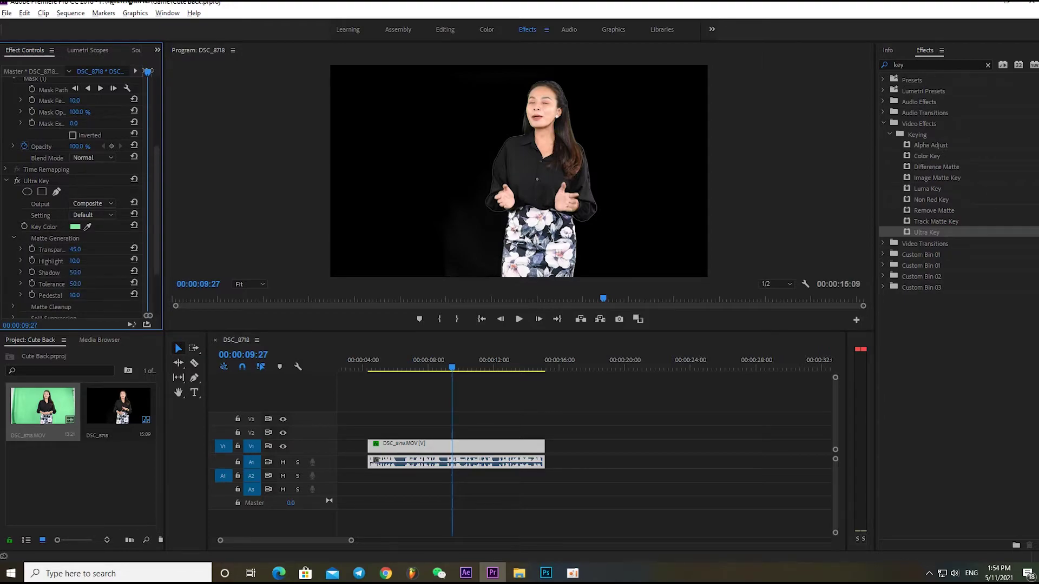
mouse_move(74, 295)
left_mouse_down()
mouse_move(59, 295)
mouse_move(82, 295)
left_mouse_up()
left_click_drag(74, 284, 85, 283)
- Import the pink gradient wallpaper from the Game folder into the Project panel and preview it
left_click(518, 575)
left_click_drag(264, 89, 493, 573)
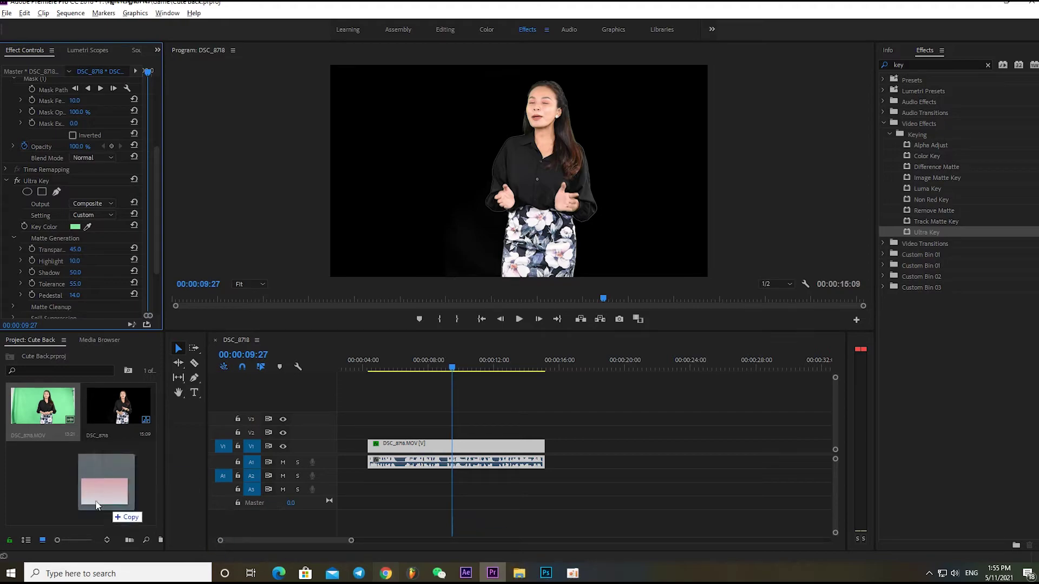
left_click_drag(494, 572, 58, 510)
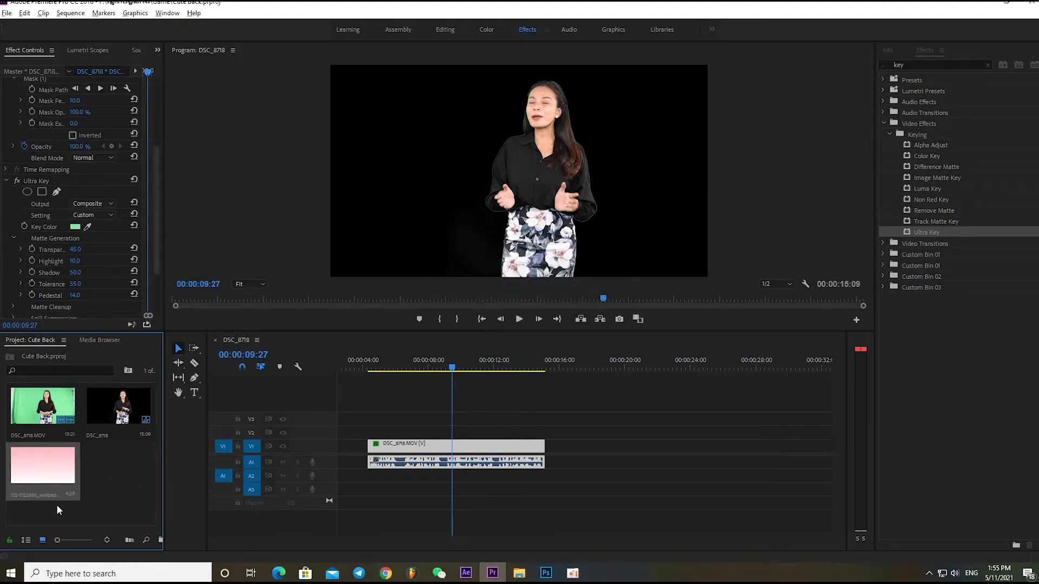
double_click(42, 460)
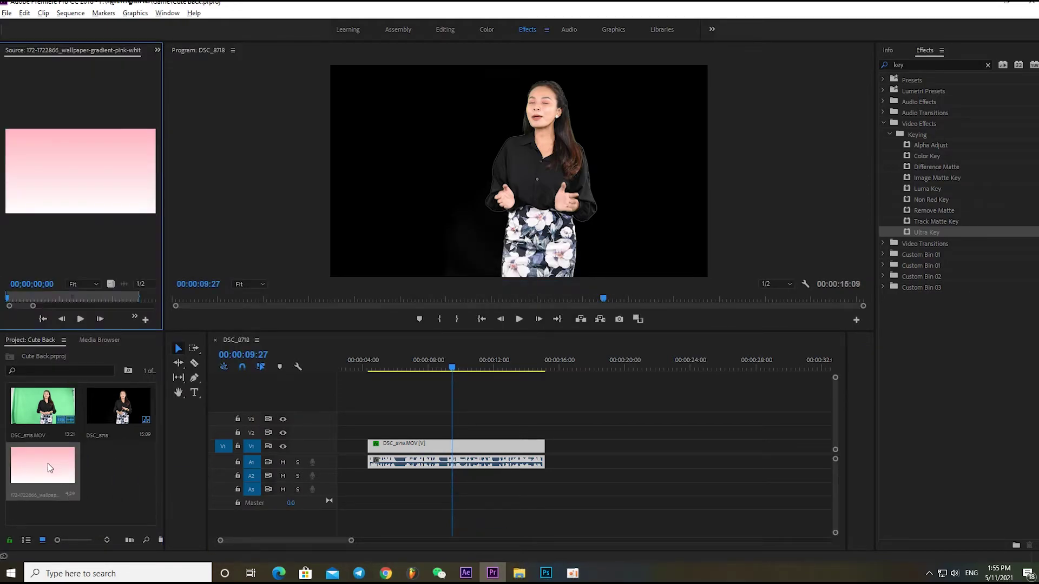
- Move the presenter clip to V2, put the wallpaper on V1, and extend it to match
left_click_drag(470, 449, 466, 433)
left_click_drag(74, 469, 372, 460)
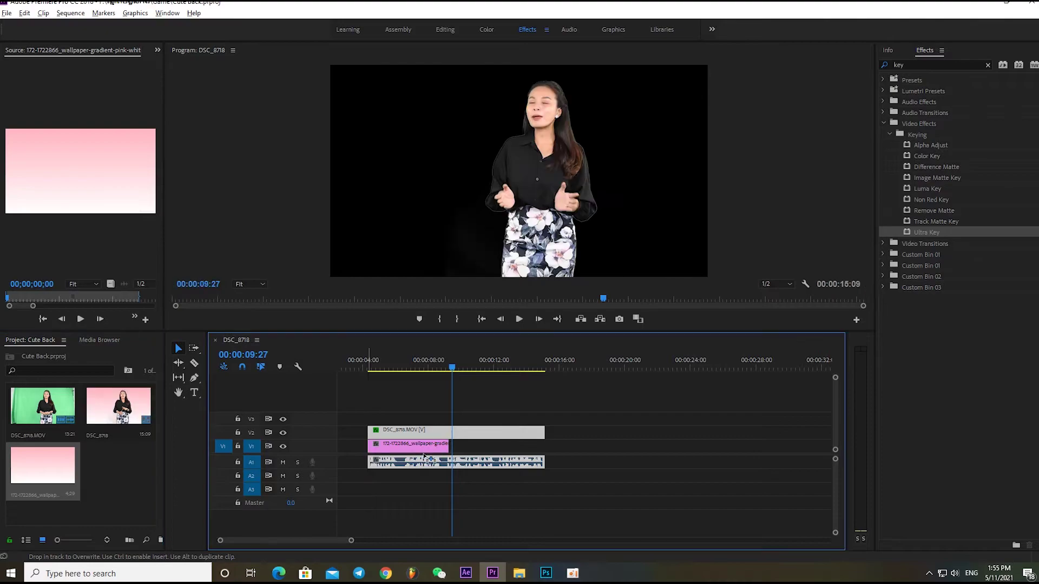
left_click_drag(449, 446, 544, 447)
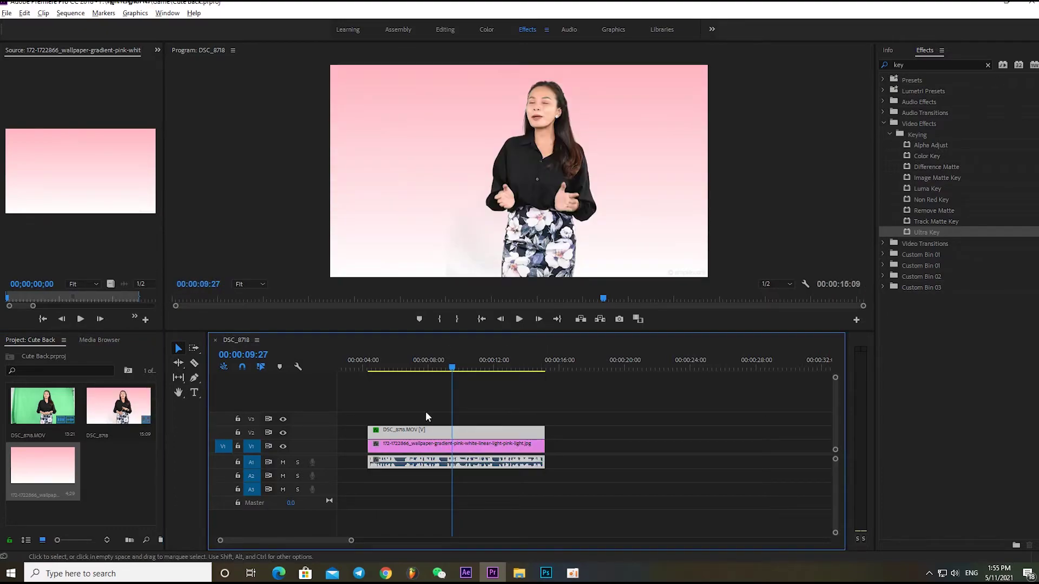
left_click(377, 367)
key("space")
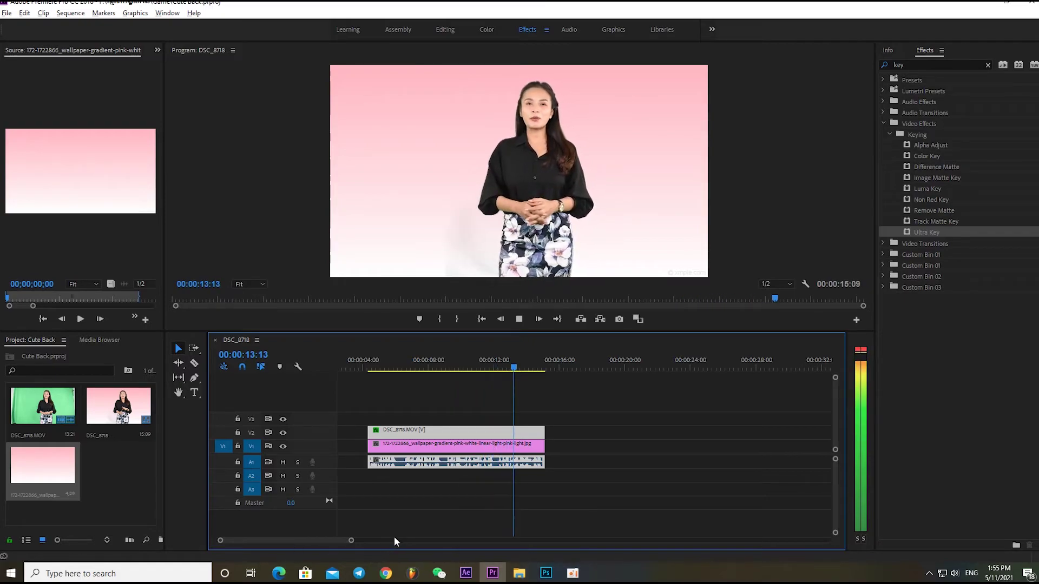
key("space")
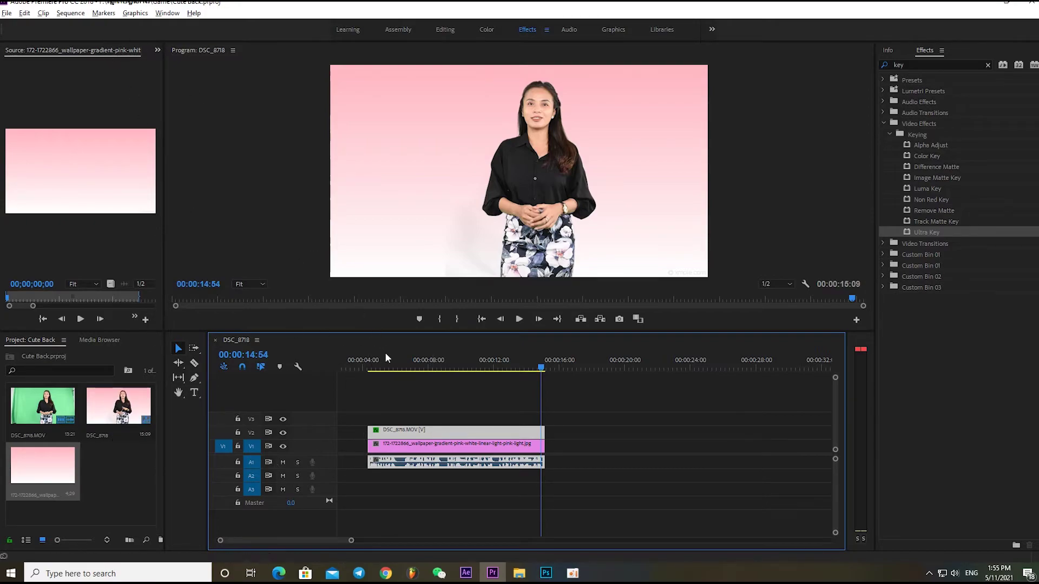
left_click(389, 369)
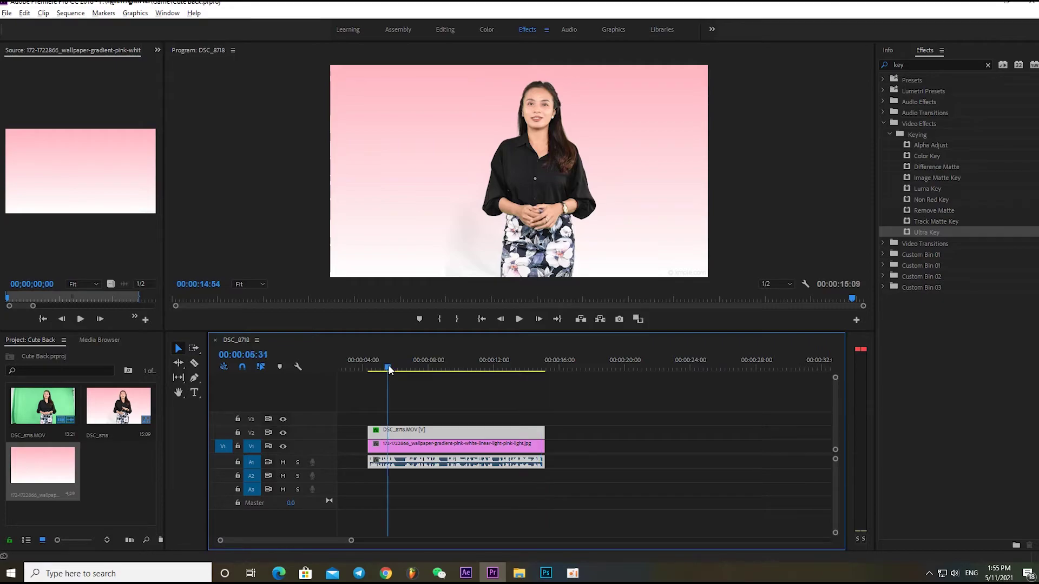
- Widen the source preview area and load the green-screen clip into it
left_click(158, 50)
left_click(158, 50)
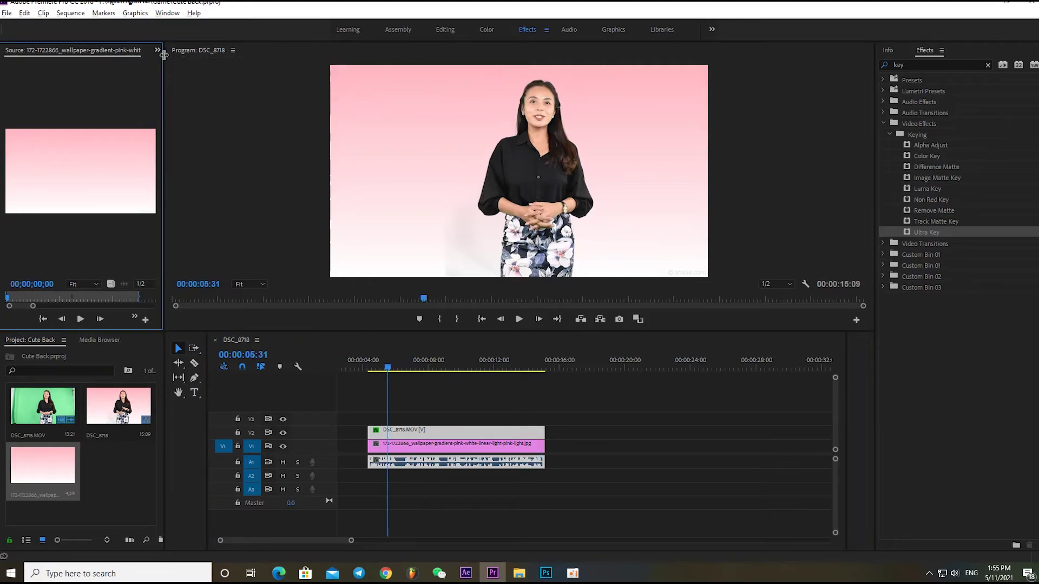
left_click_drag(164, 54, 242, 56)
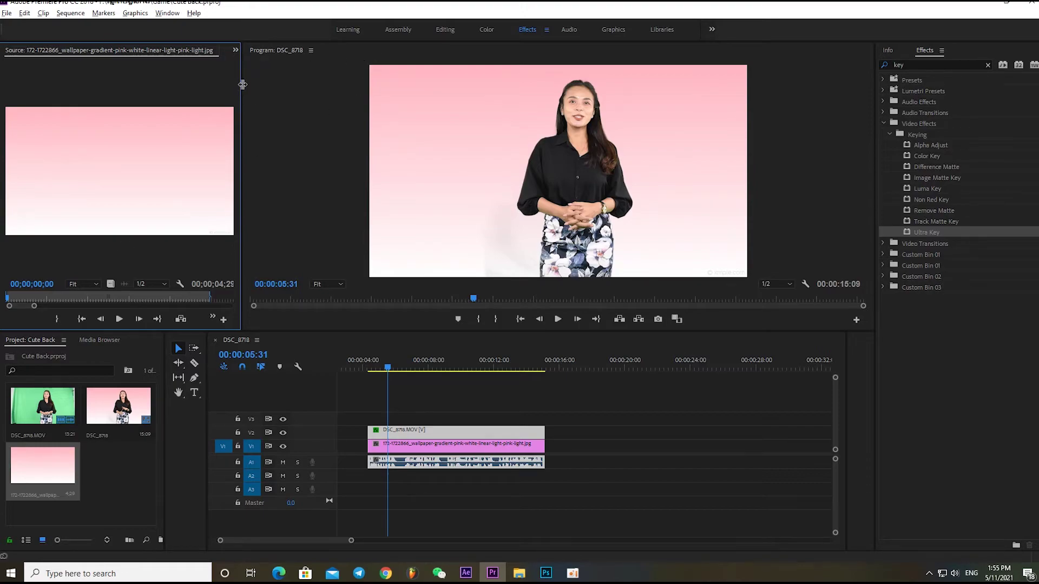
left_click(89, 406)
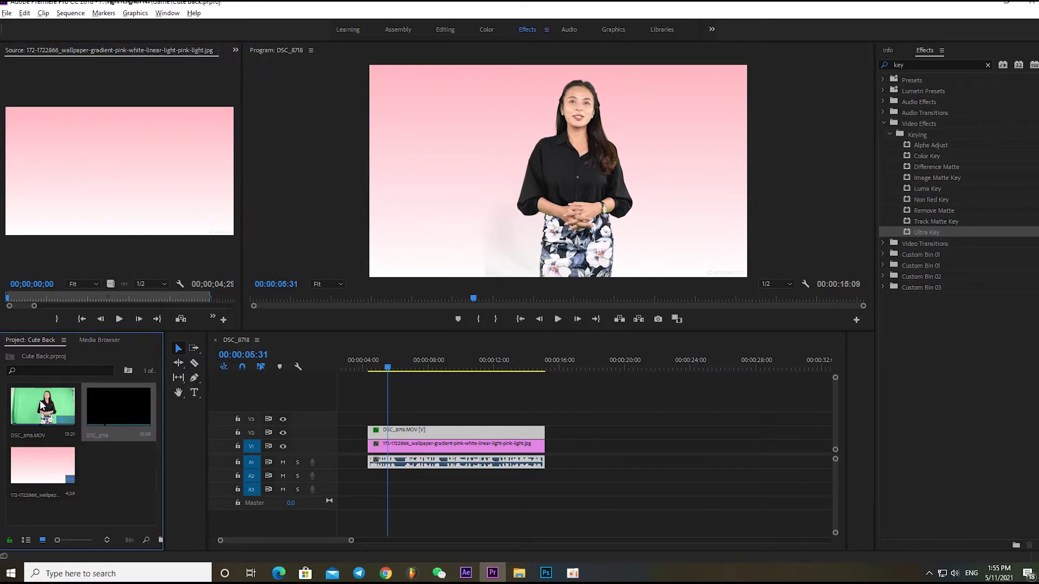
left_click(40, 465)
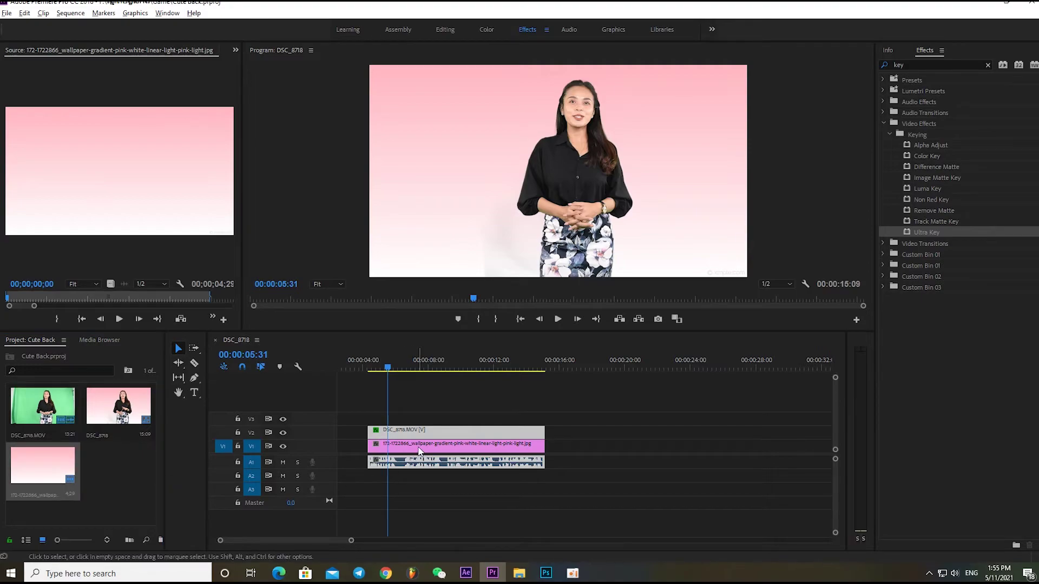
double_click(423, 431)
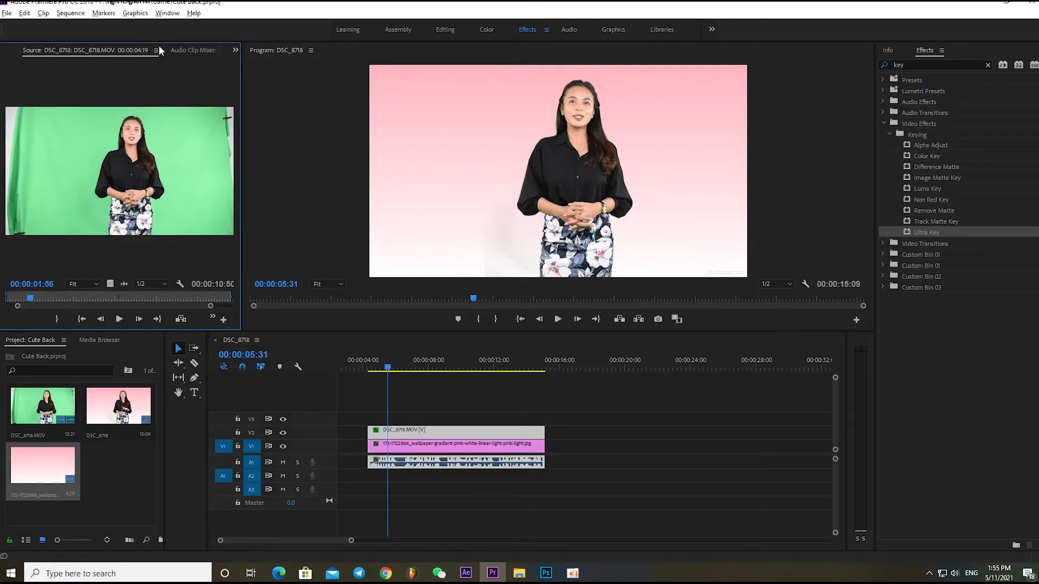
- Widen the settings area and show the presenter clip's Effect Controls with Motion, Opacity and Ultra Key
left_click(202, 50)
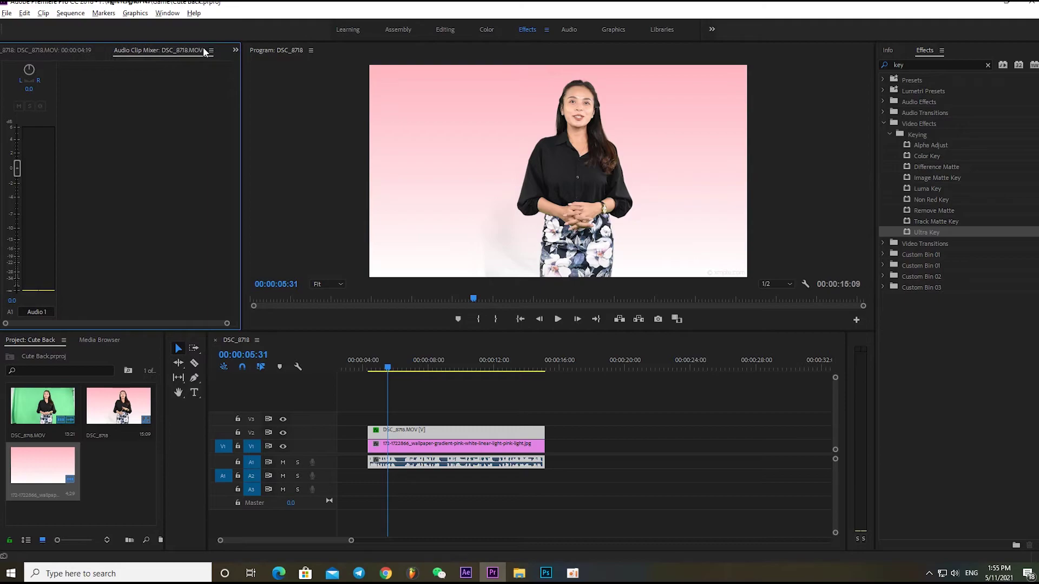
left_click(73, 50)
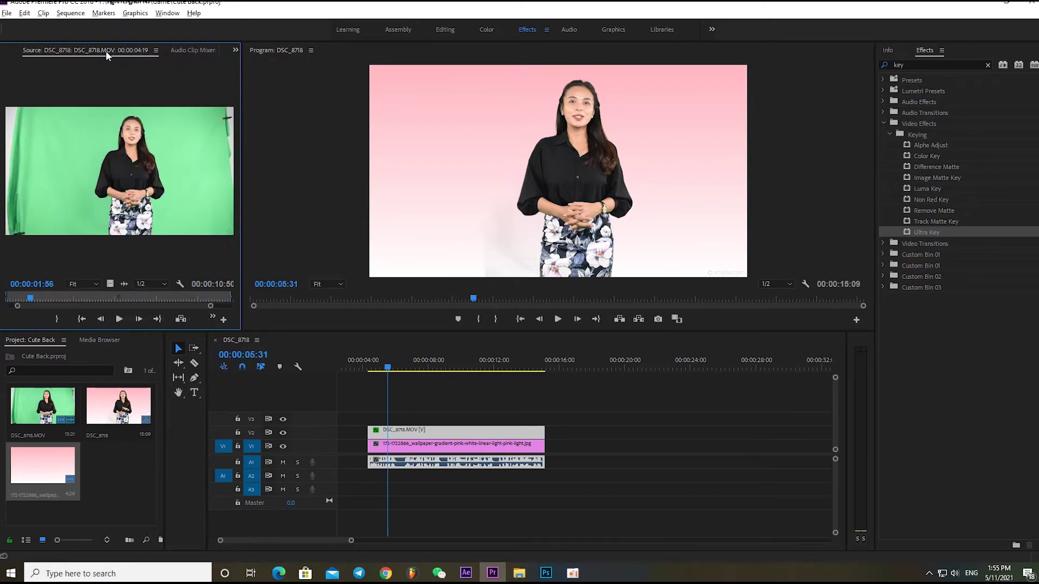
left_click(177, 50)
left_click_drag(234, 51, 388, 51)
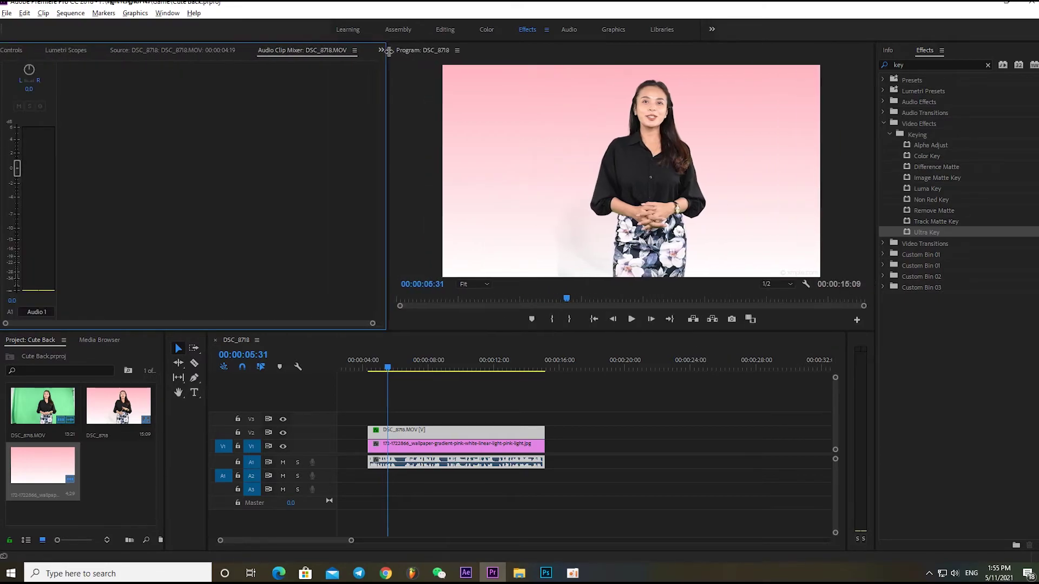
left_click(61, 51)
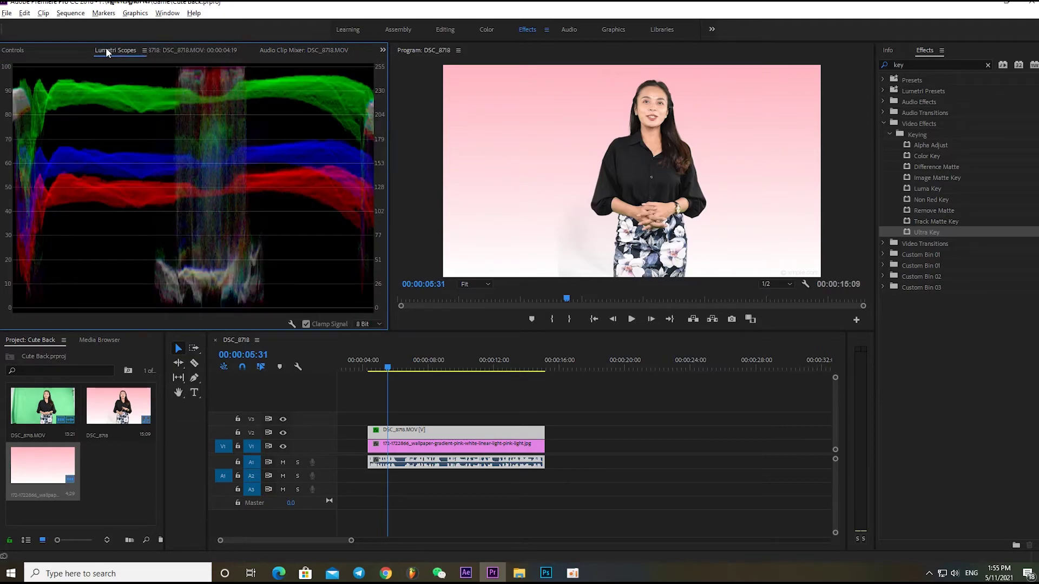
left_click(13, 51)
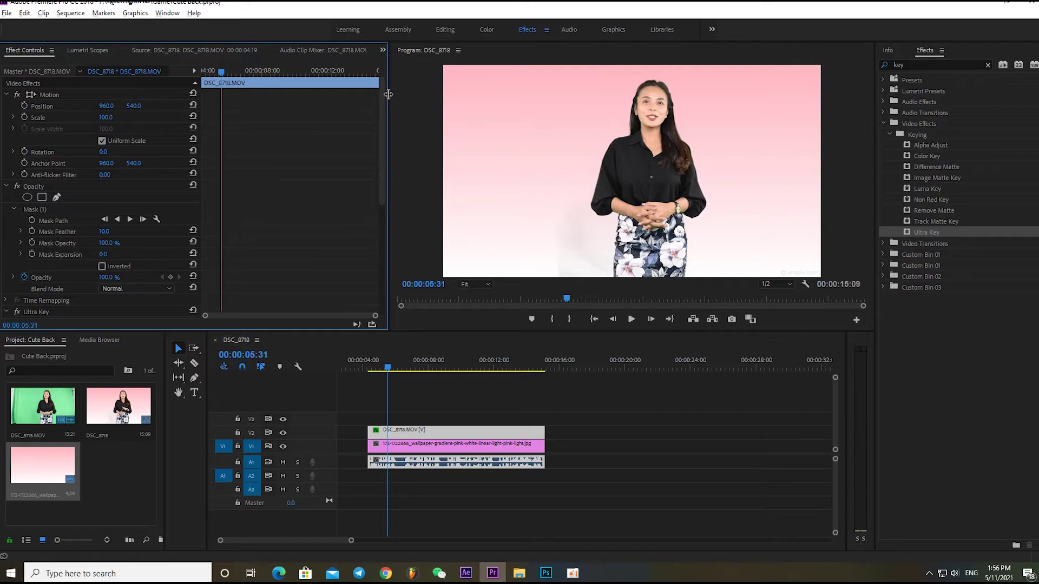
- Shift the presenter right to Position X 1279 and play the sequence from the clips' start
left_click_drag(388, 95, 304, 94)
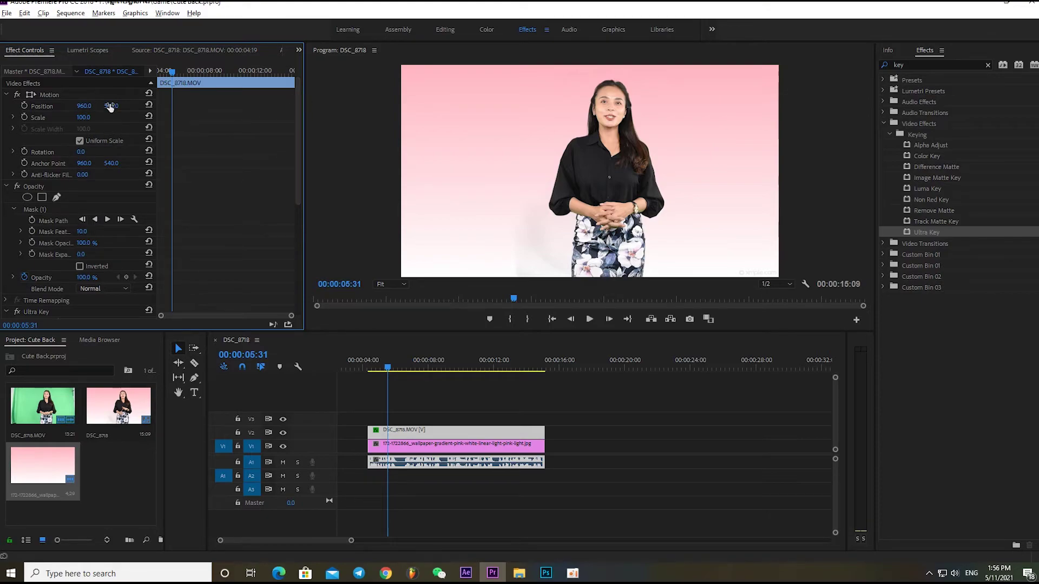
left_click_drag(110, 107, 282, 106)
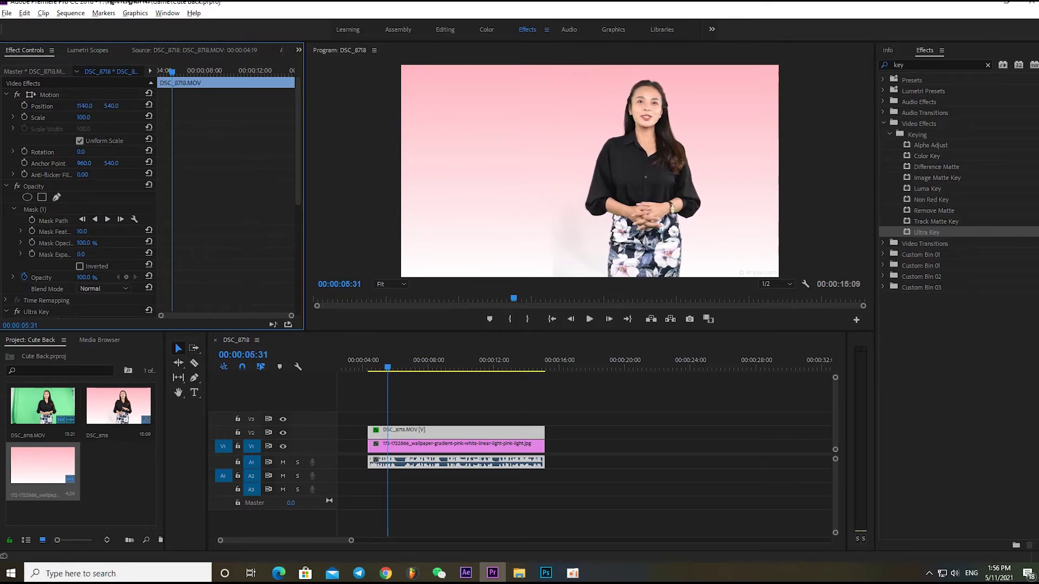
left_click(368, 366)
key("space")
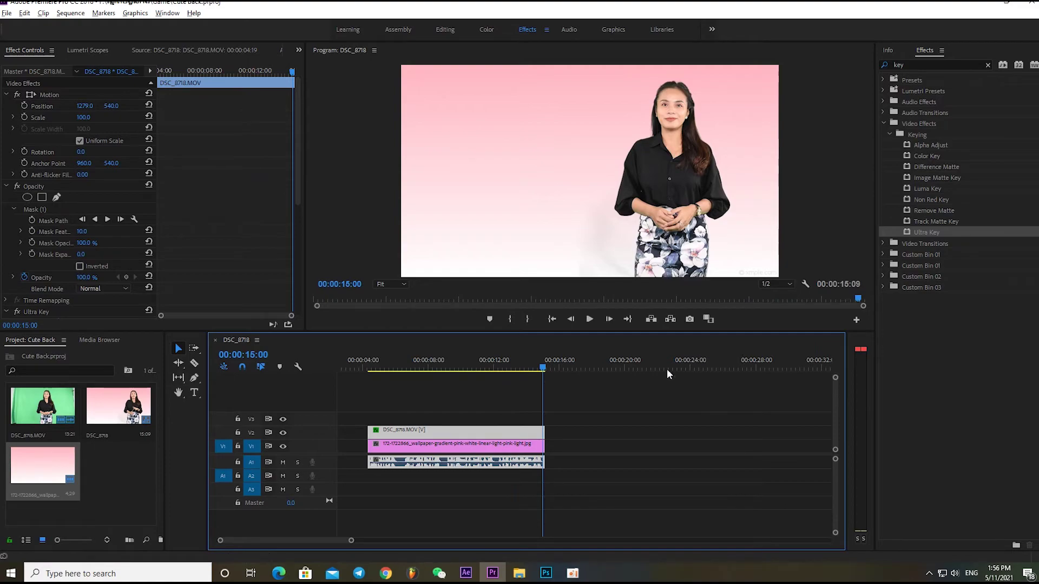
- Zoom into the timeline and mark an in point at 04:19, the clips' first frame
left_click(367, 366)
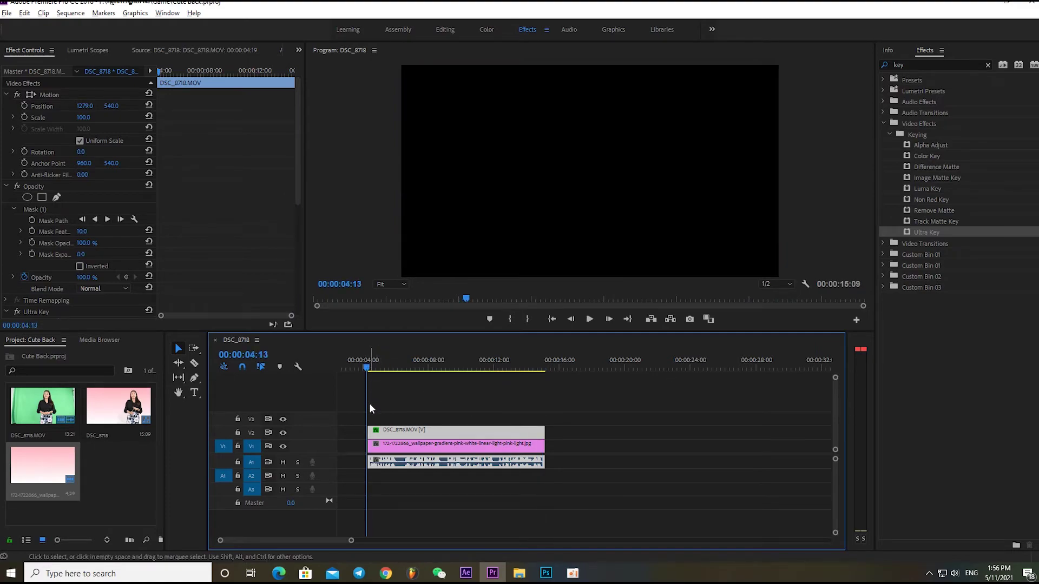
scroll(369, 404, "up", 5)
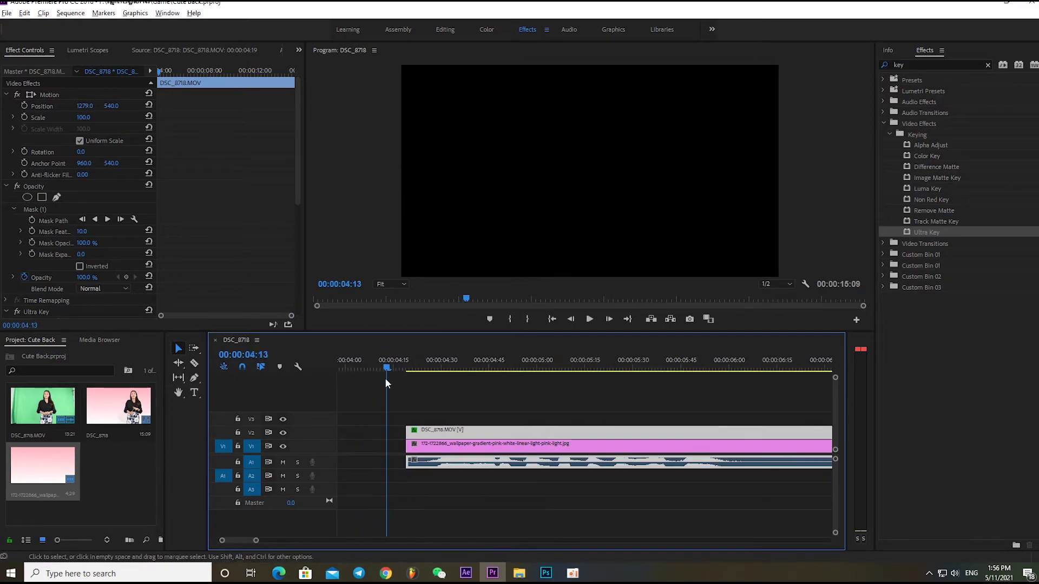
left_click_drag(383, 365, 402, 365)
scroll(406, 383, "up", 2)
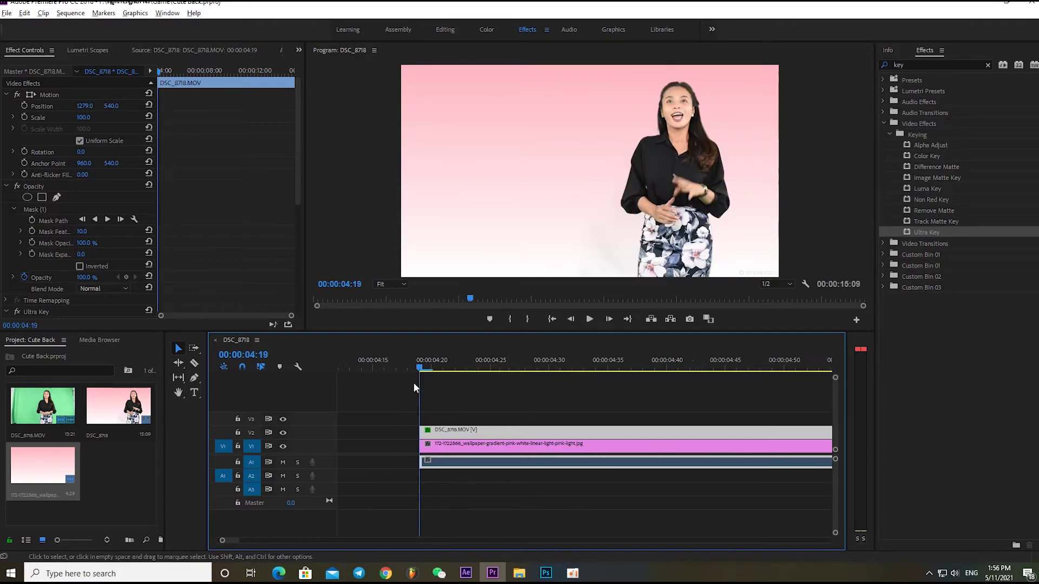
scroll(414, 384, "up", 1)
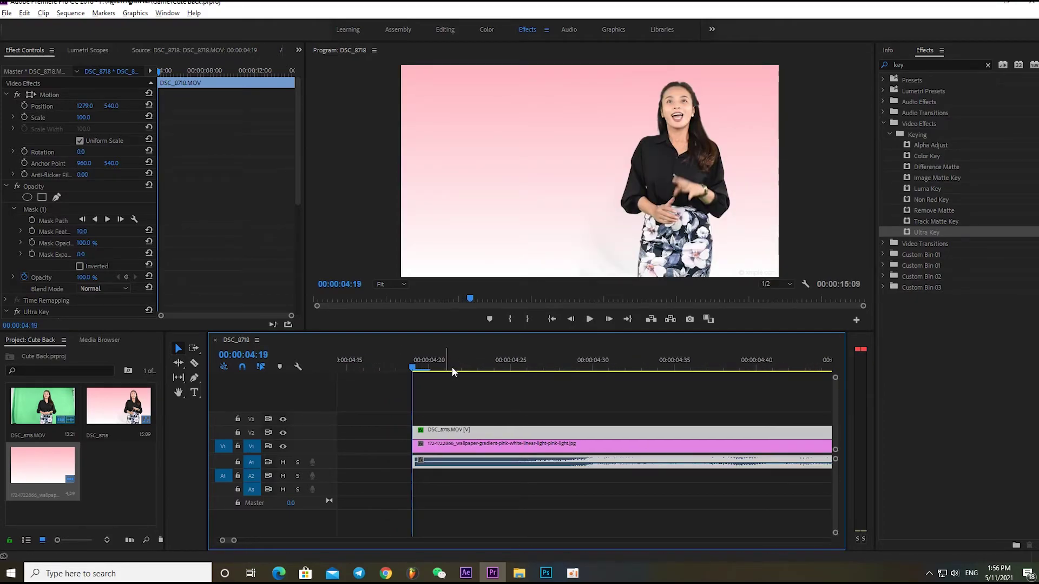
key("i")
- Scrub to the clips' last frame at 15:08, then zoom the timeline back out
scroll(511, 428, "down", 2)
scroll(509, 427, "down", 3)
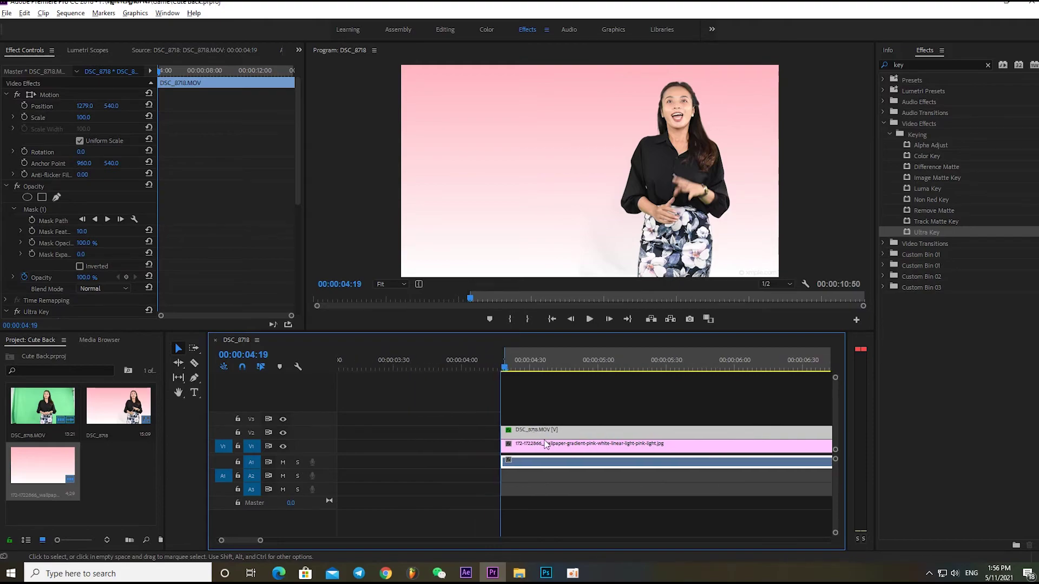
scroll(482, 424, "down", 3)
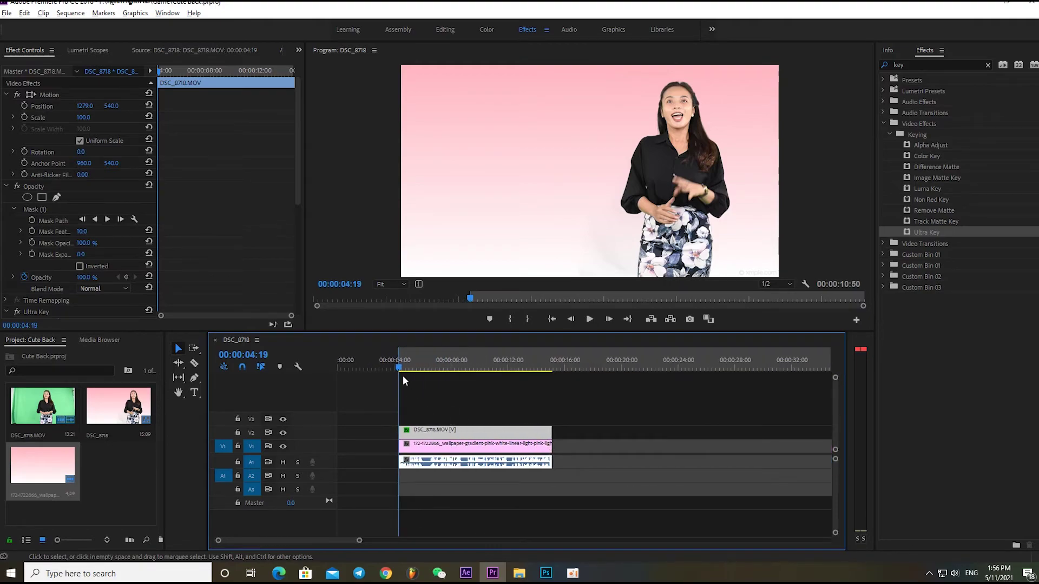
left_click_drag(397, 366, 549, 372)
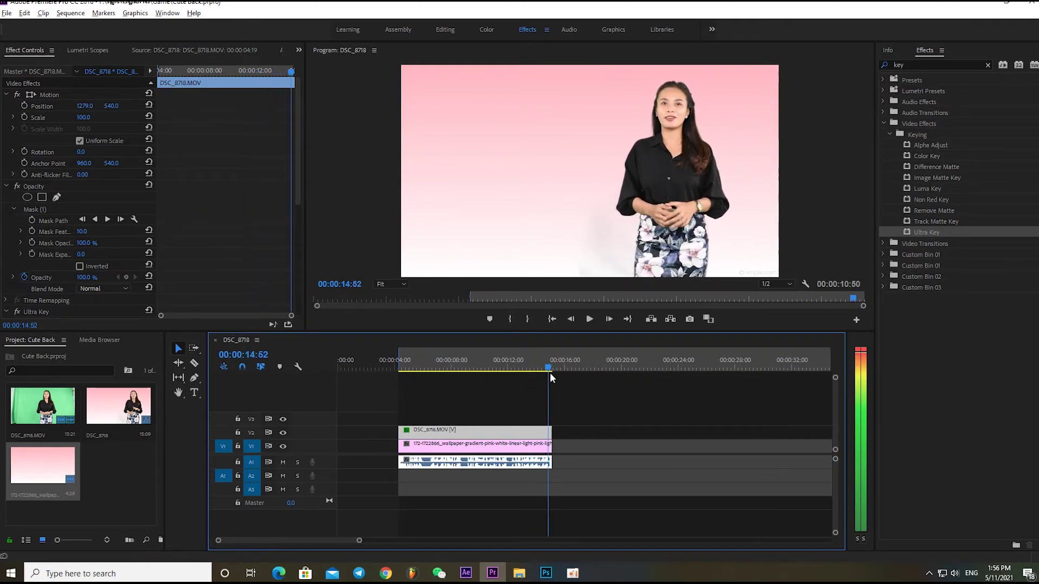
scroll(541, 399, "up", 3)
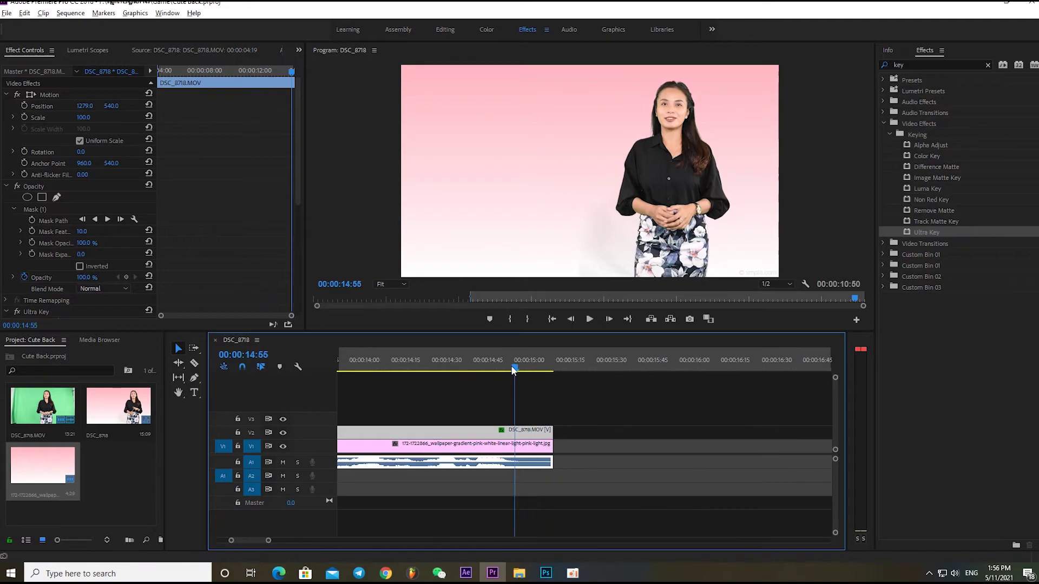
left_click_drag(517, 363, 558, 364)
key("=")
key("=")
key("=")
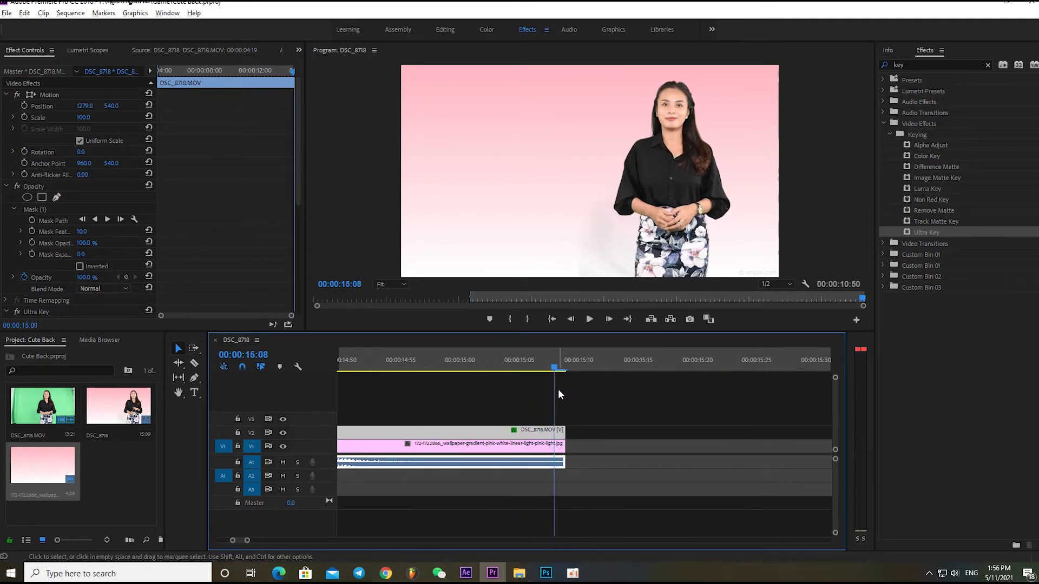
key("=")
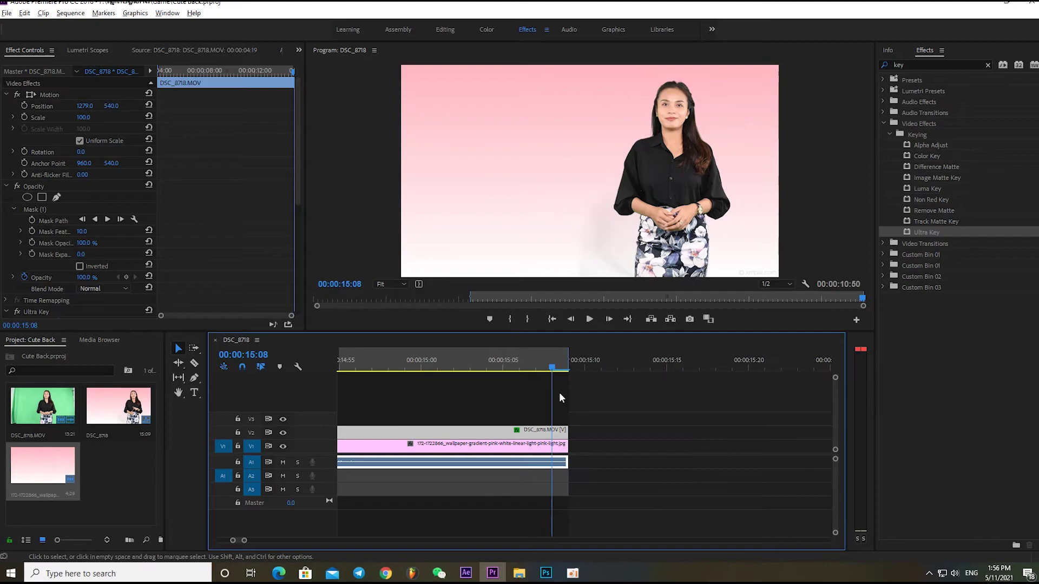
key("-")
key("-")
key("-")
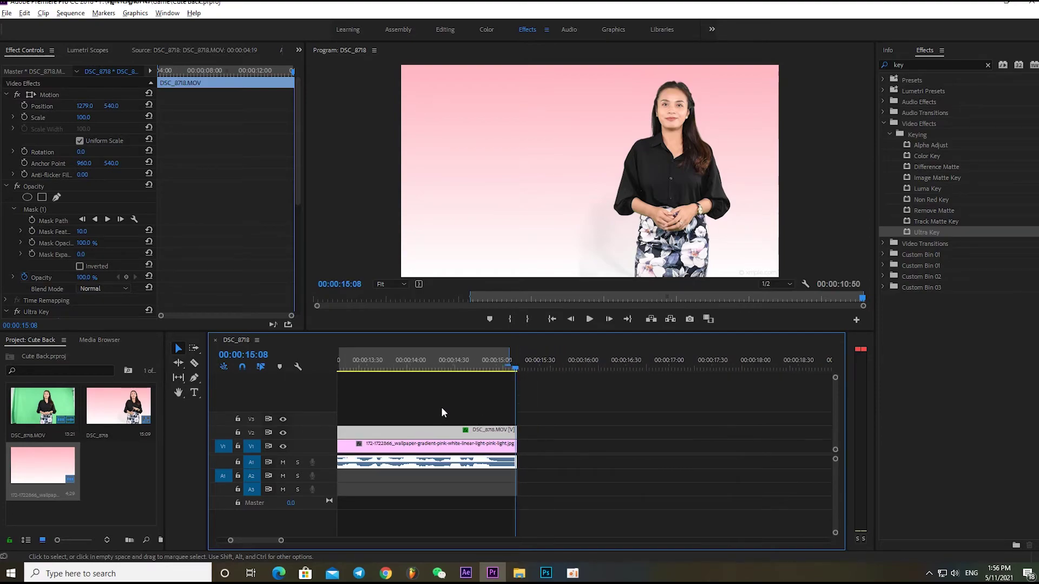
key("-")
key("-")
key("-")
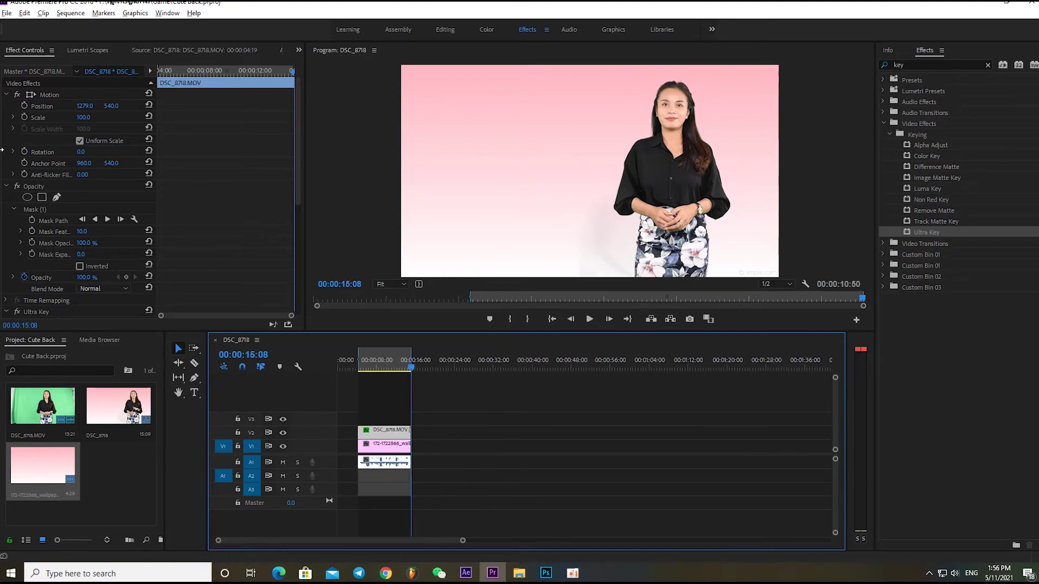
left_click(7, 12)
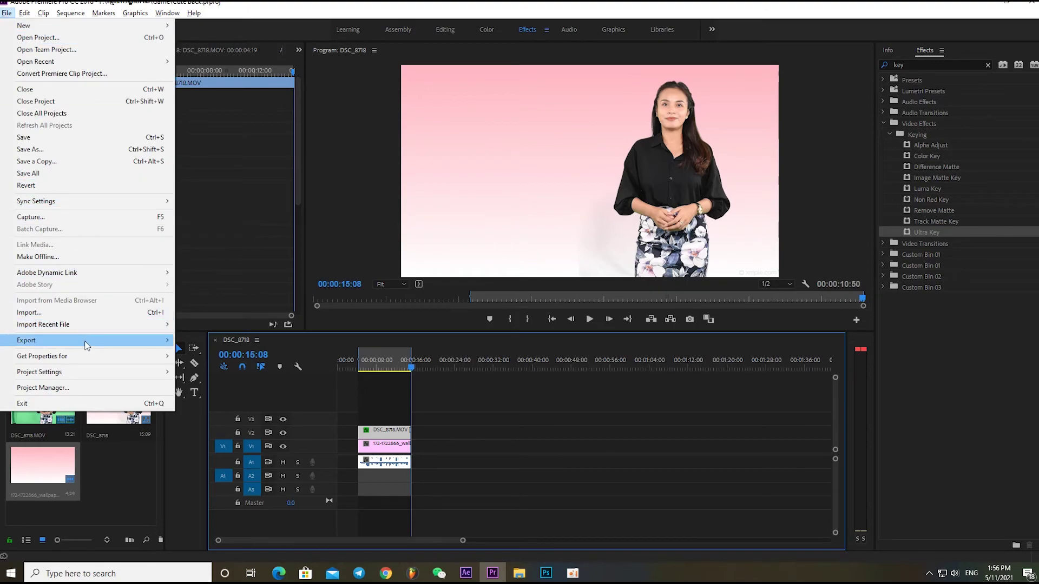
- In Export Media settings, choose the YouTube 1080p HD preset and bring up the output save location
mouse_move(147, 345)
left_click(201, 342)
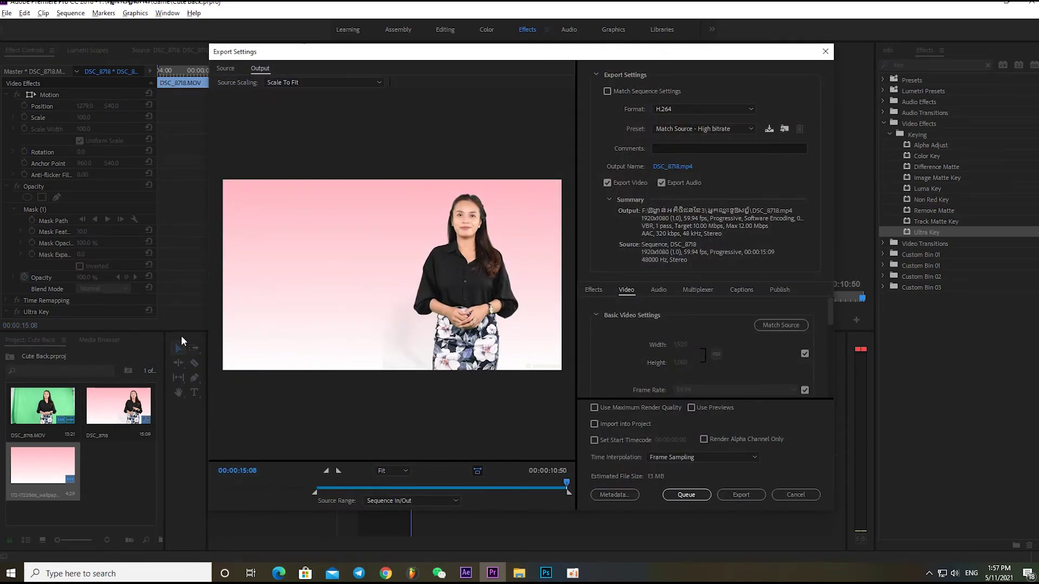
left_click(746, 129)
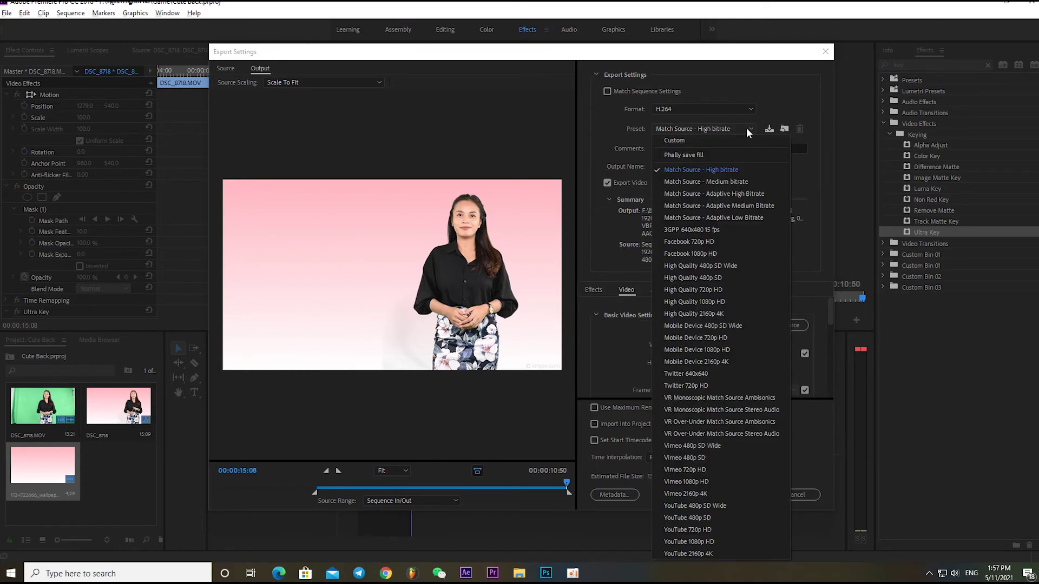
left_click(729, 541)
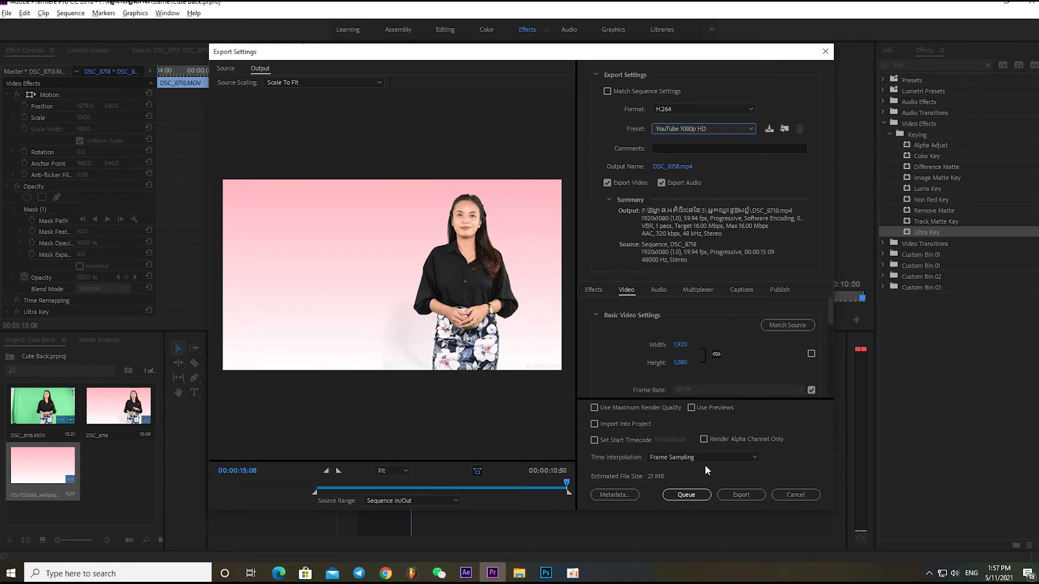
left_click(671, 165)
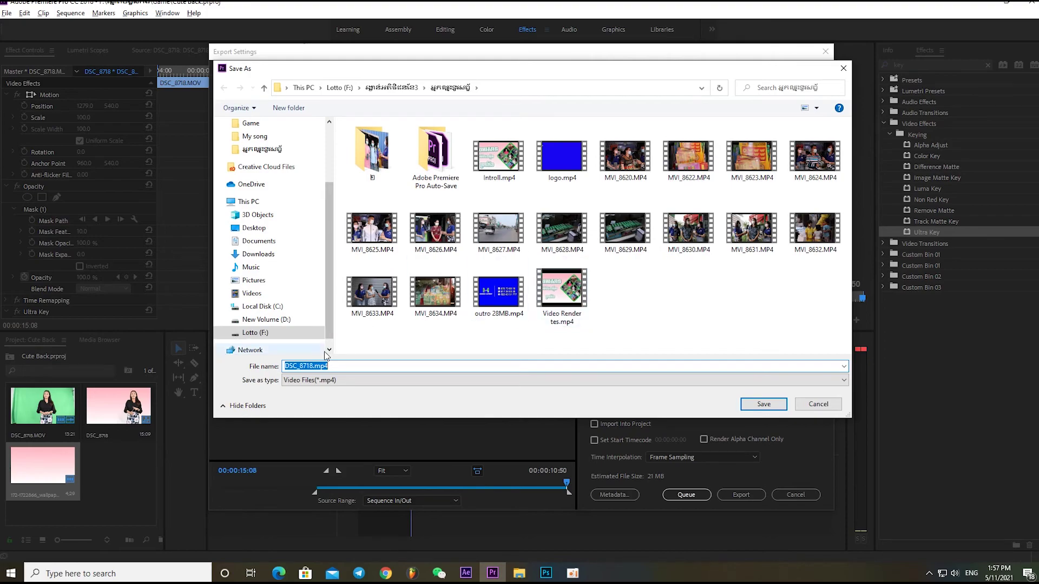
- Save the export as Video Cut Back.mp4 in the Game folder on Lotto (F:)
left_click(284, 334)
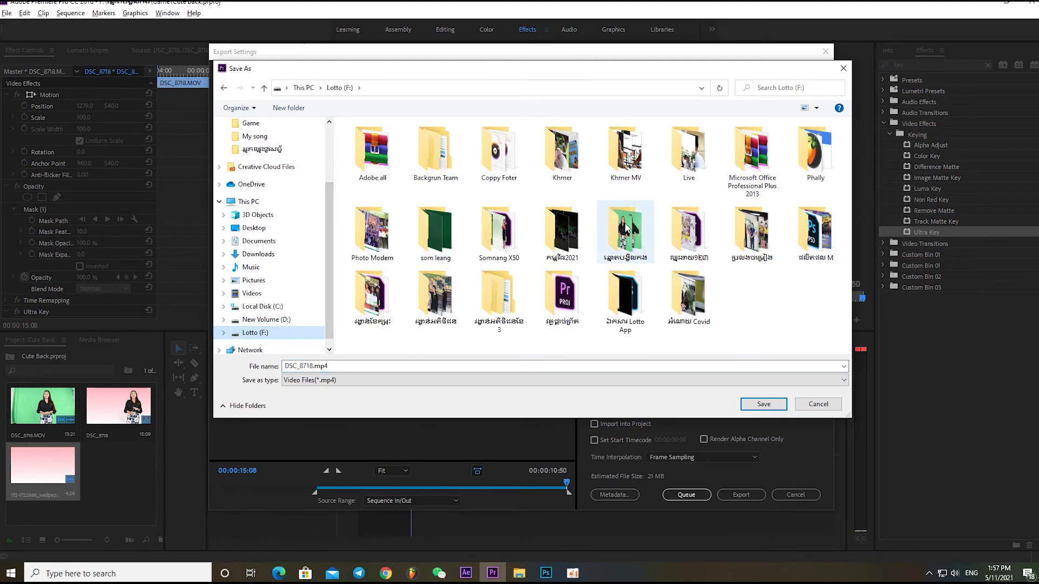
double_click(624, 228)
double_click(439, 157)
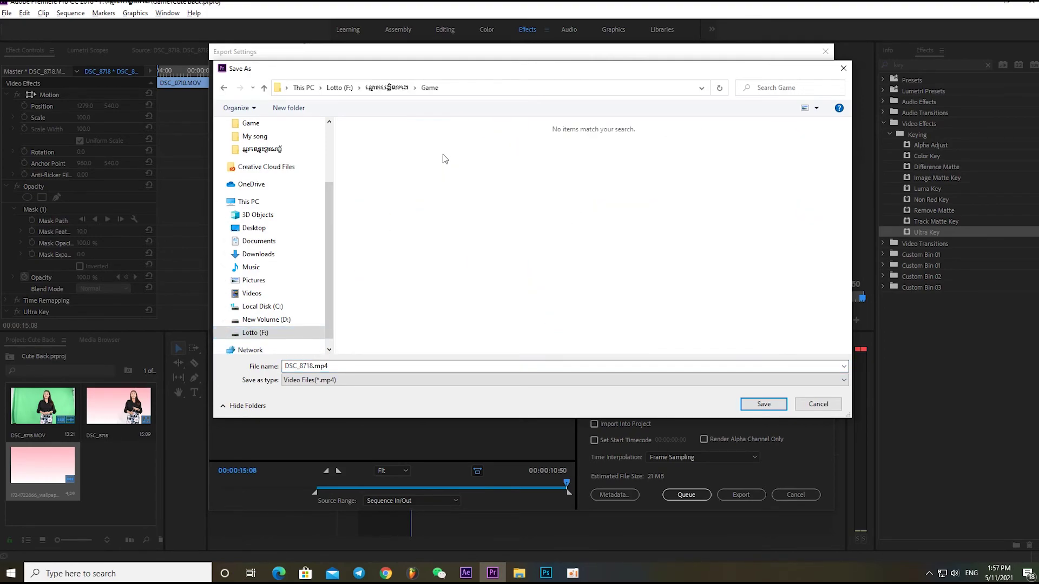
left_click(680, 366)
type("V")
key("BackSpace")
type("a")
type("ck")
left_click(768, 406)
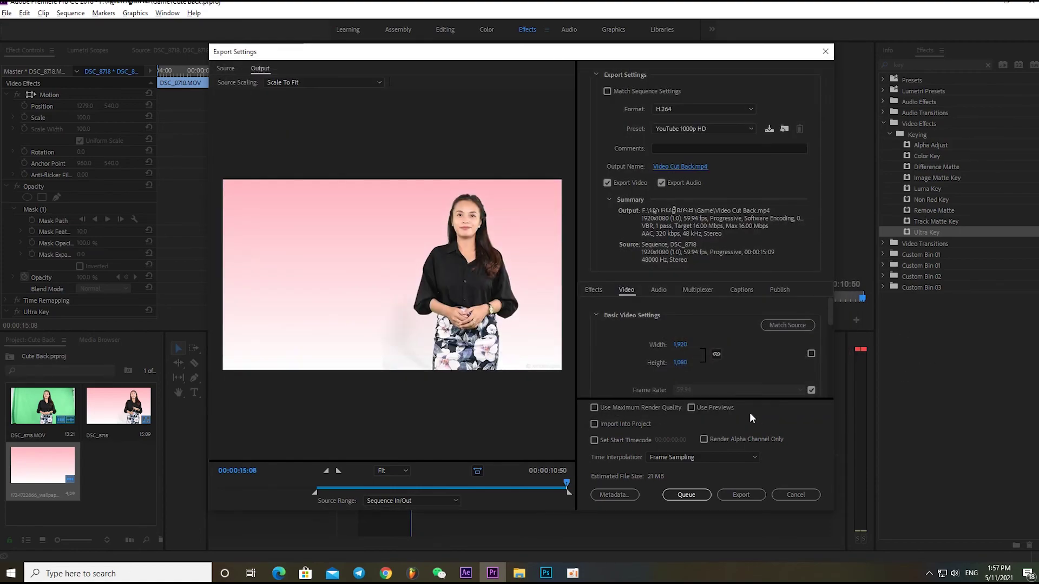
- Start encoding the DSC_8718 sequence to Video Cut Back.mp4
left_click(742, 496)
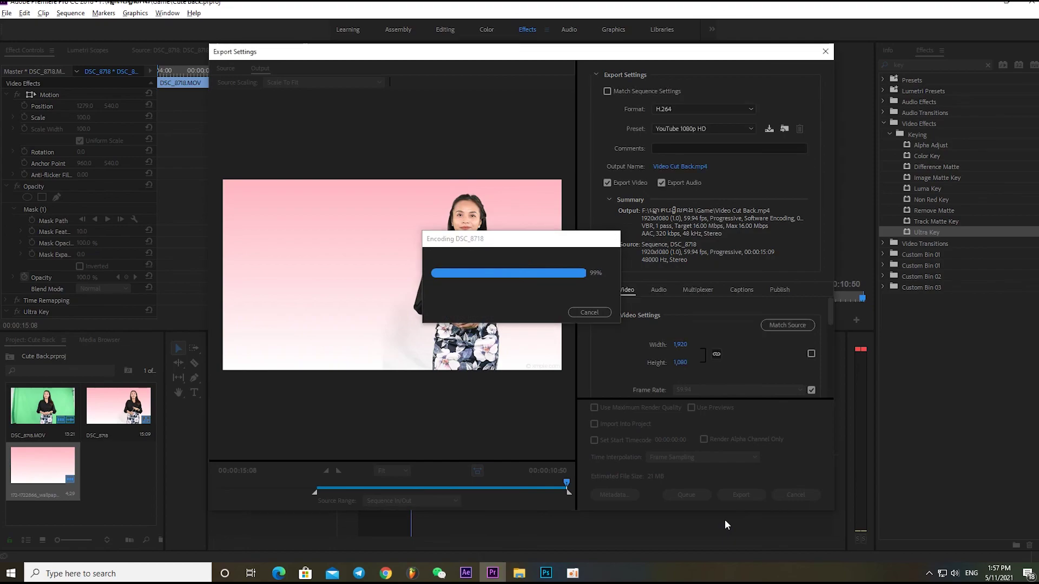
- Play Video Cut Back.mp4 from the Game folder and enlarge the Movies & TV window
left_click(521, 577)
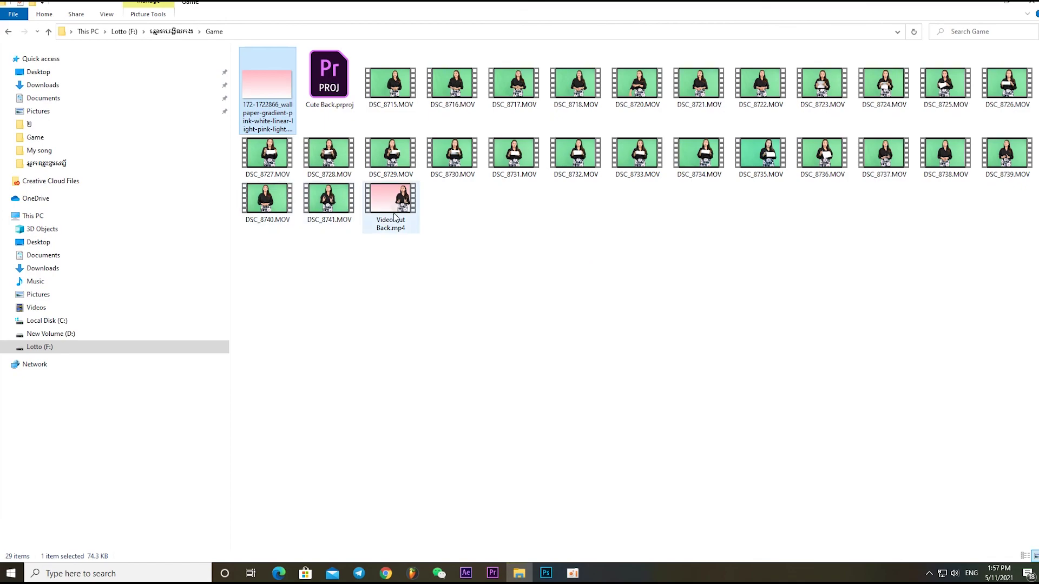
double_click(394, 217)
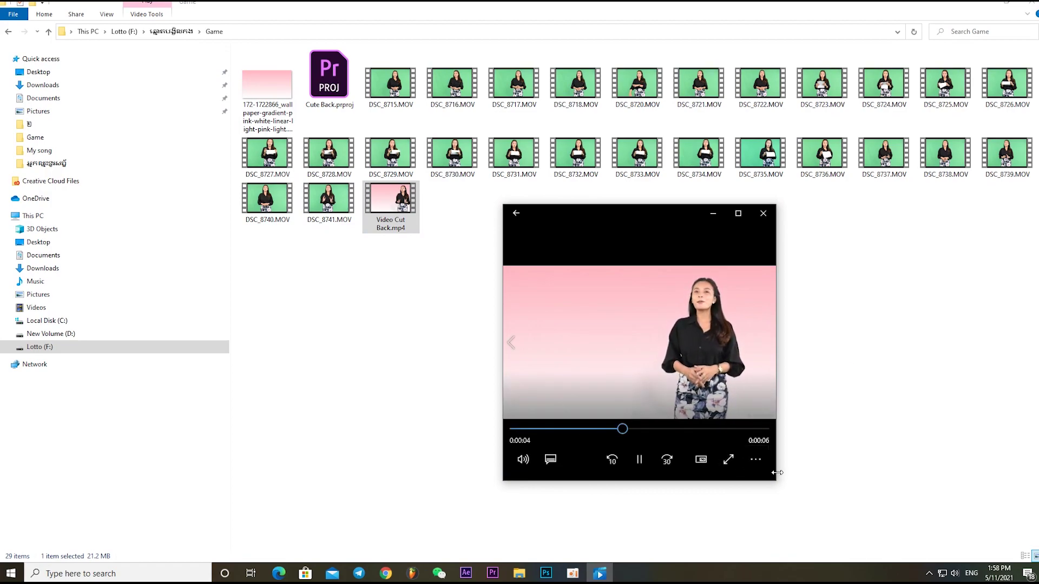
left_click_drag(775, 470, 967, 470)
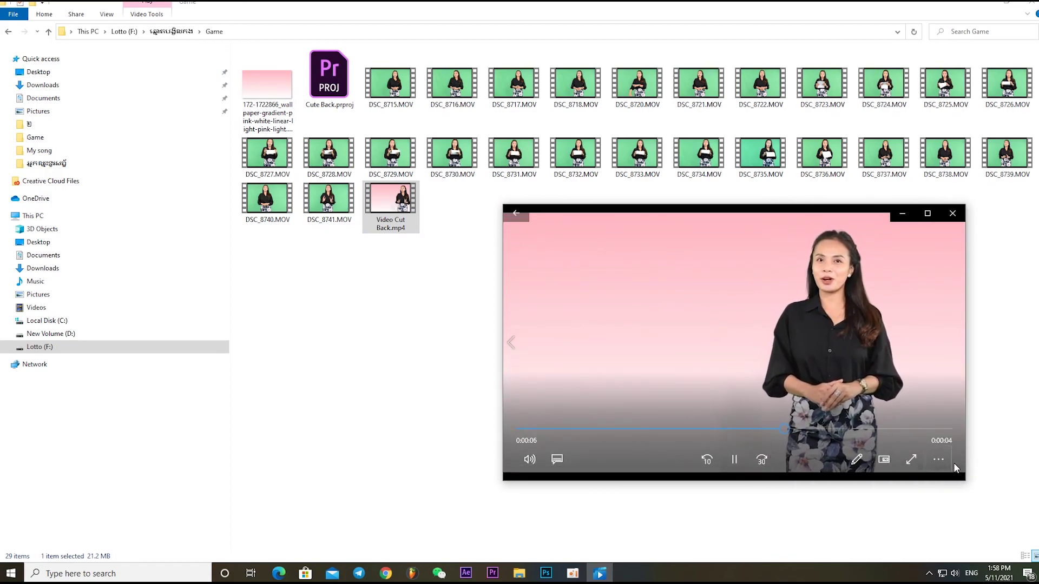